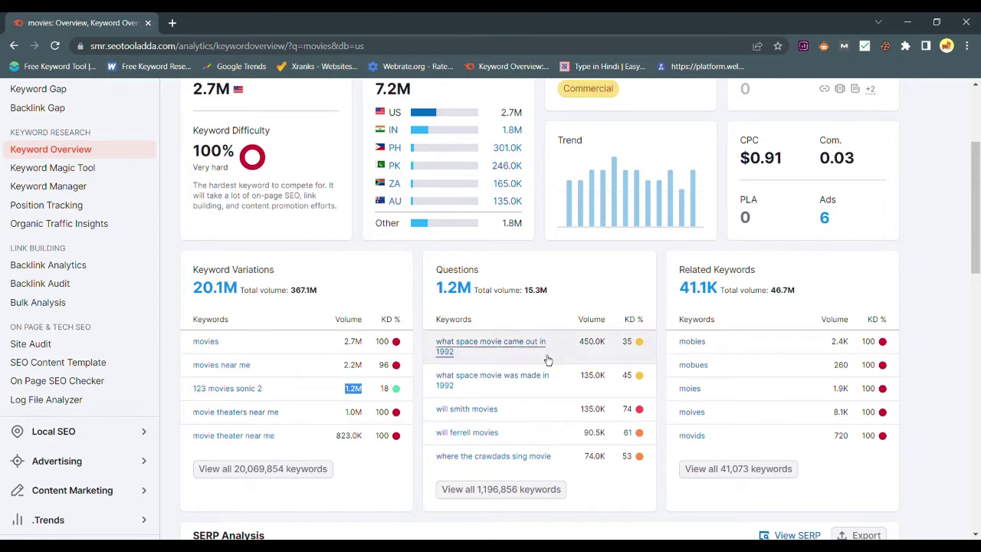
Step: Compare volume and keyword difficulty in the Keyword Variations, Questions and Related Keywords lists for "movies"
{"action": "scroll", "coordinate": [506, 322], "scroll_direction": "down", "scroll_amount": 1}
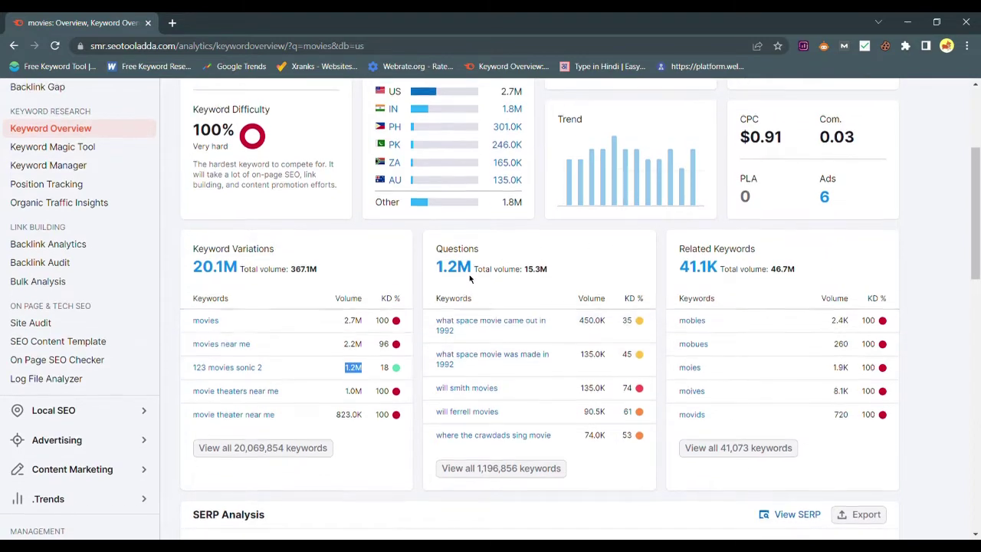
{"action": "scroll", "coordinate": [469, 281], "scroll_direction": "up", "scroll_amount": 1}
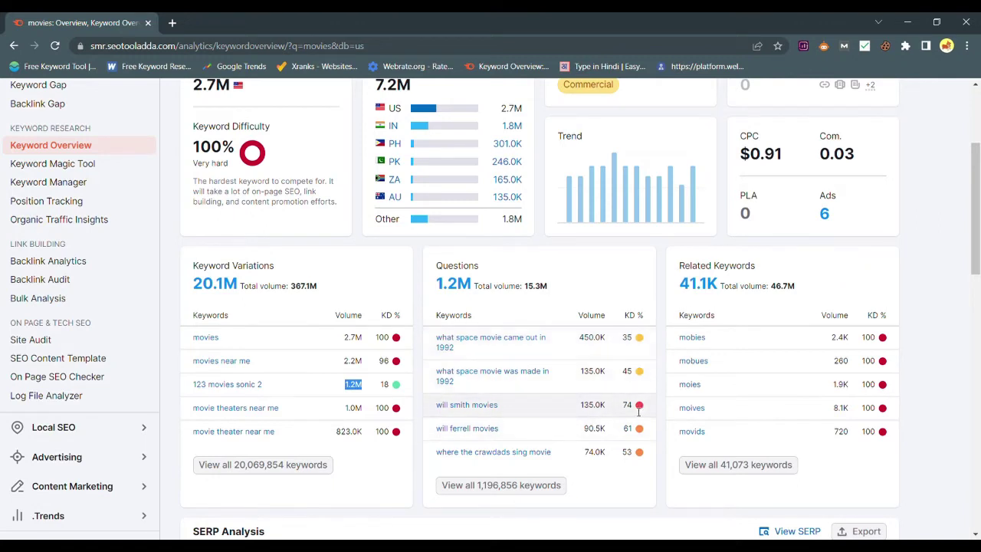
{"action": "mouse_move", "coordinate": [639, 404]}
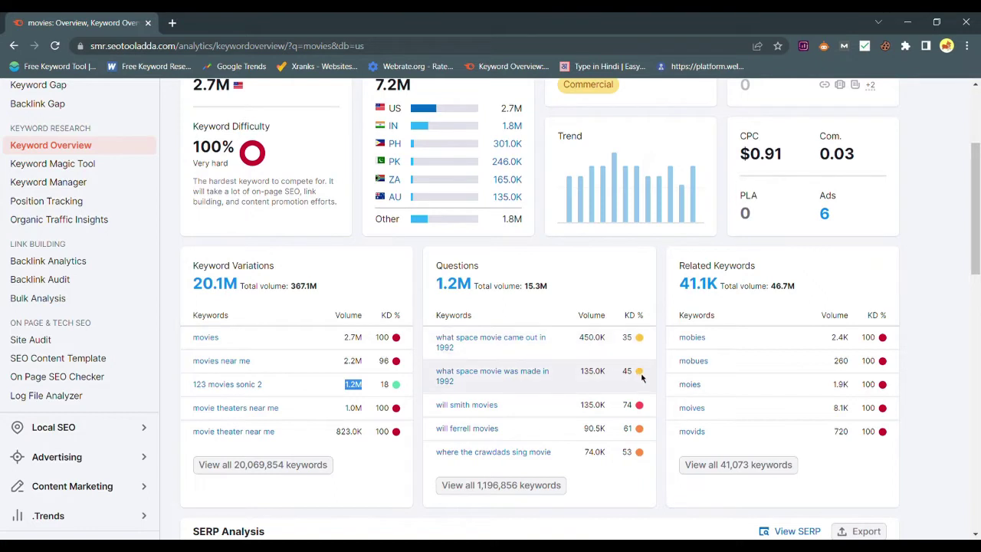
{"action": "mouse_move", "coordinate": [640, 374]}
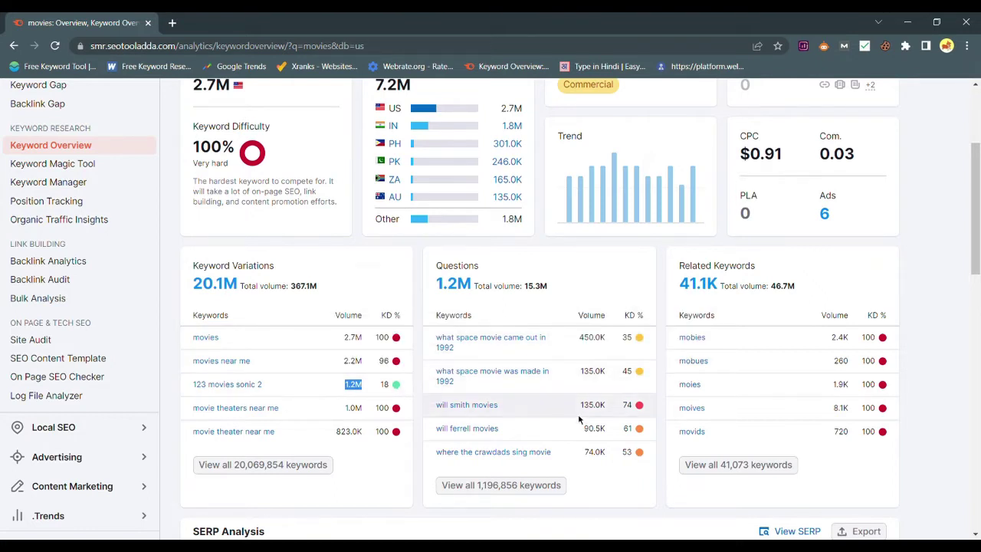
{"action": "scroll", "coordinate": [578, 414], "scroll_direction": "down", "scroll_amount": 2}
{"action": "scroll", "coordinate": [578, 419], "scroll_direction": "down", "scroll_amount": 3}
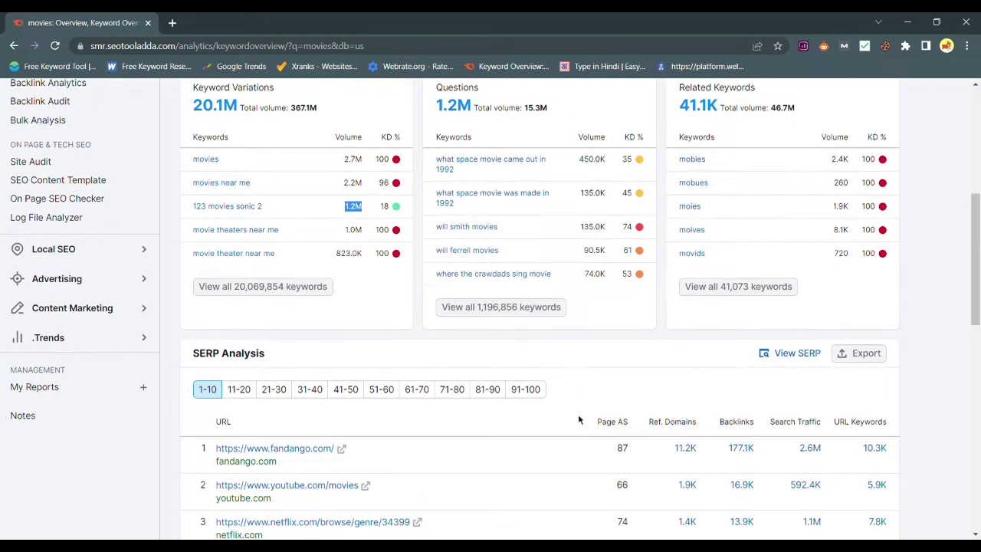
{"action": "scroll", "coordinate": [604, 343], "scroll_direction": "up", "scroll_amount": 1}
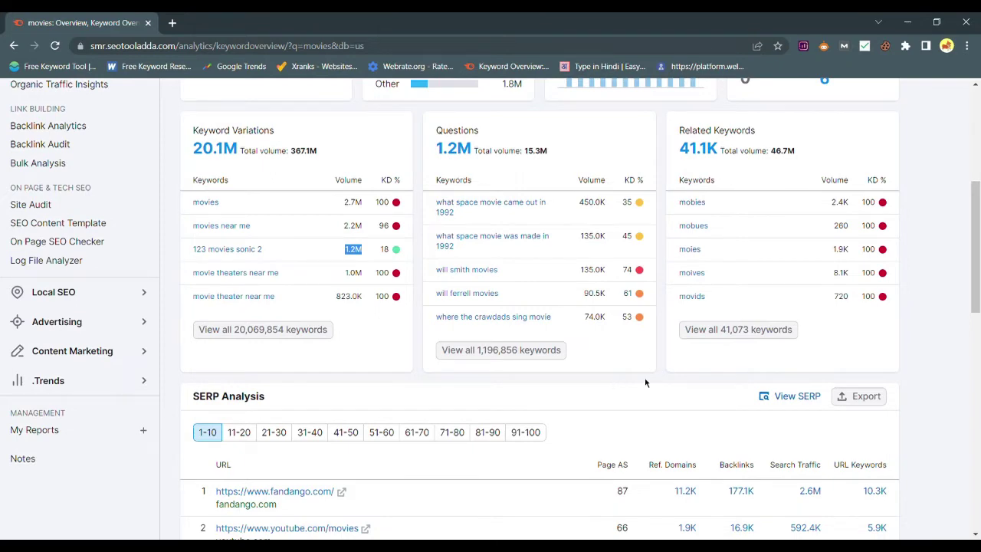
{"action": "scroll", "coordinate": [645, 382], "scroll_direction": "down", "scroll_amount": 1}
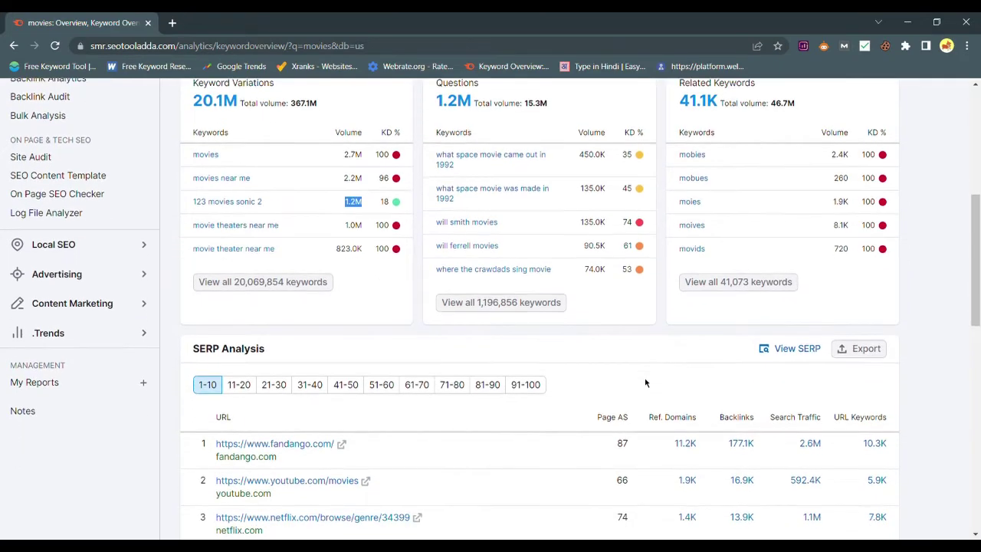
{"action": "scroll", "coordinate": [644, 377], "scroll_direction": "down", "scroll_amount": 1}
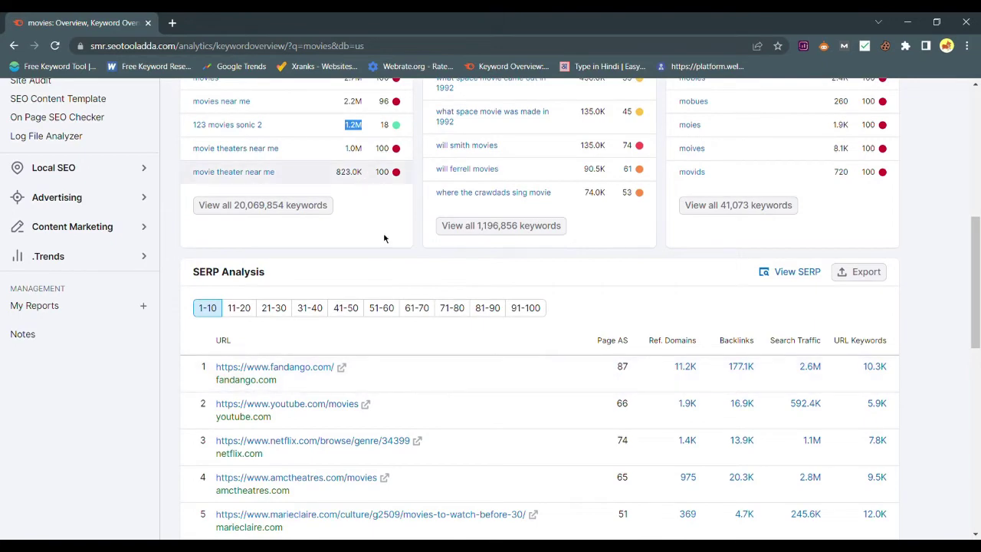
{"action": "scroll", "coordinate": [407, 322], "scroll_direction": "up", "scroll_amount": 3}
{"action": "scroll", "coordinate": [403, 316], "scroll_direction": "down", "scroll_amount": 1}
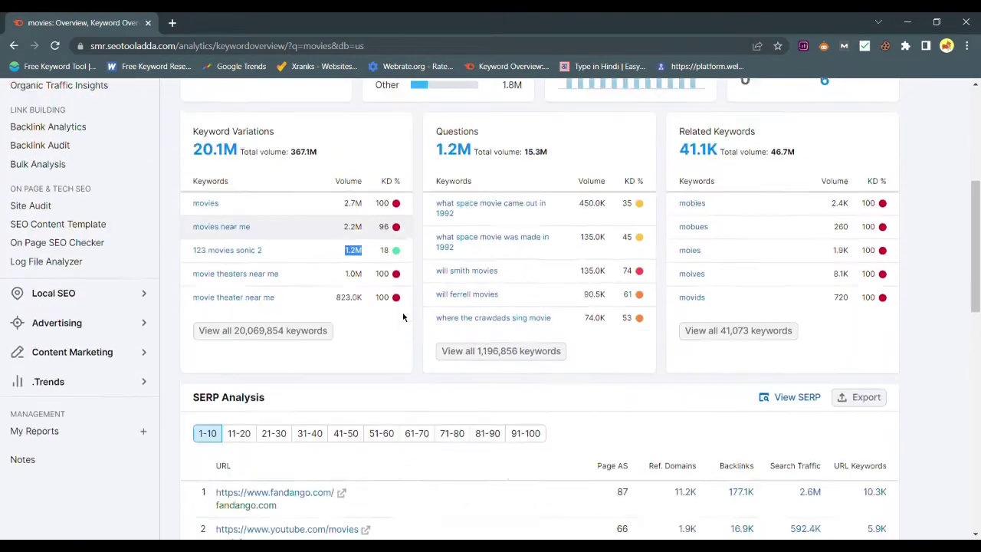
Step: Review the SERP Analysis table of the top 10 ranking URLs for "movies", including authority, backlinks and search traffic
{"action": "scroll", "coordinate": [403, 316], "scroll_direction": "down", "scroll_amount": 2}
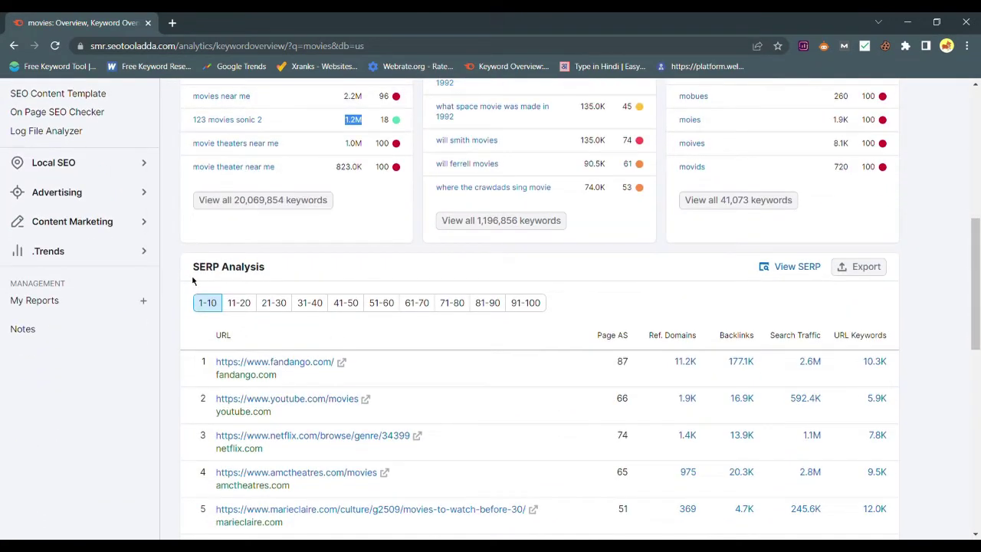
{"action": "scroll", "coordinate": [188, 276], "scroll_direction": "down", "scroll_amount": 2}
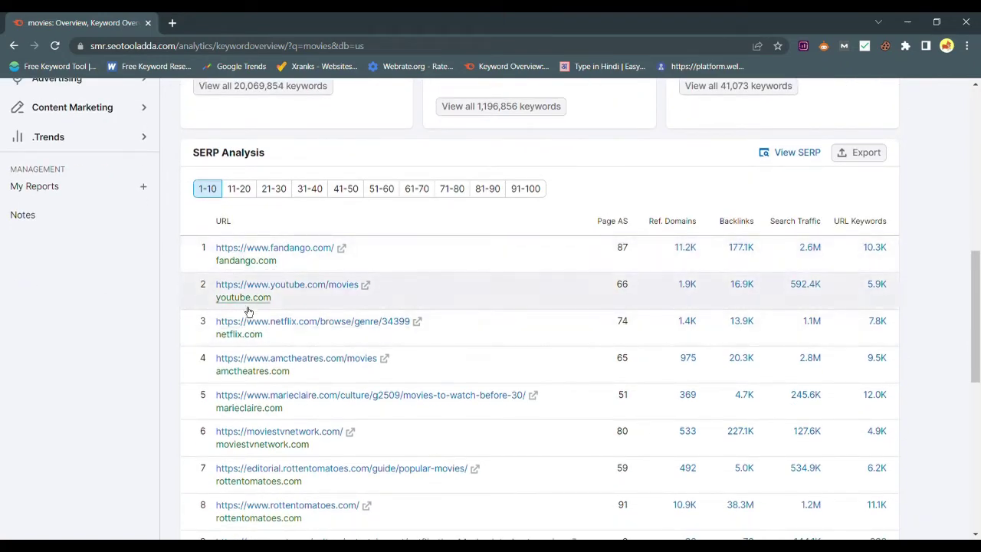
{"action": "scroll", "coordinate": [290, 344], "scroll_direction": "down", "scroll_amount": 1}
{"action": "scroll", "coordinate": [385, 265], "scroll_direction": "up", "scroll_amount": 1}
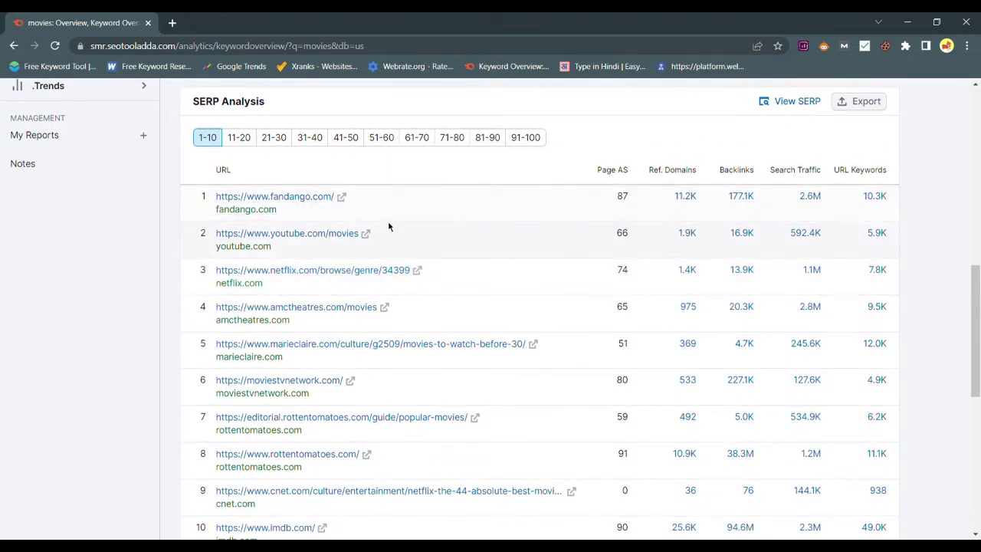
{"action": "scroll", "coordinate": [388, 223], "scroll_direction": "up", "scroll_amount": 1}
{"action": "scroll", "coordinate": [388, 223], "scroll_direction": "up", "scroll_amount": 1}
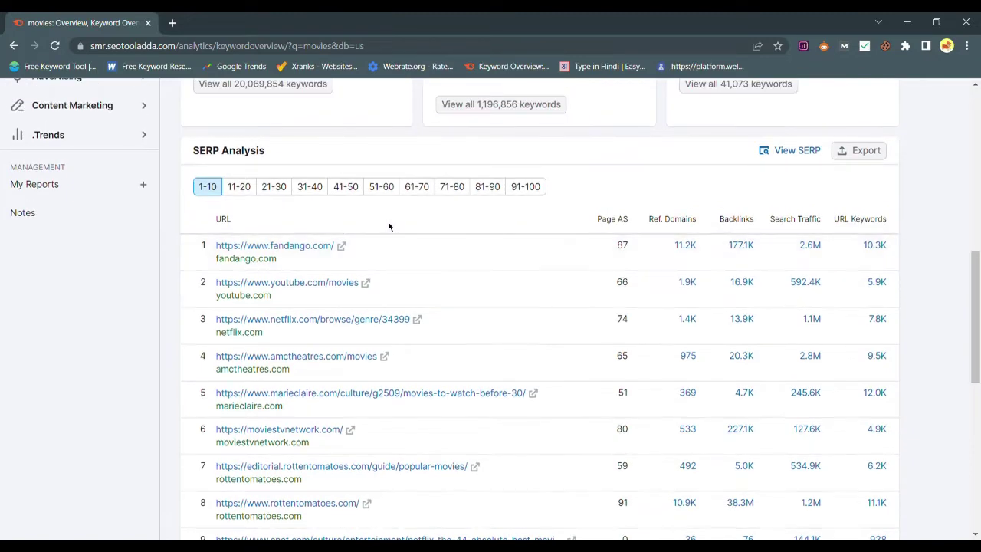
{"action": "scroll", "coordinate": [436, 278], "scroll_direction": "down", "scroll_amount": 2}
{"action": "scroll", "coordinate": [436, 276], "scroll_direction": "up", "scroll_amount": 1}
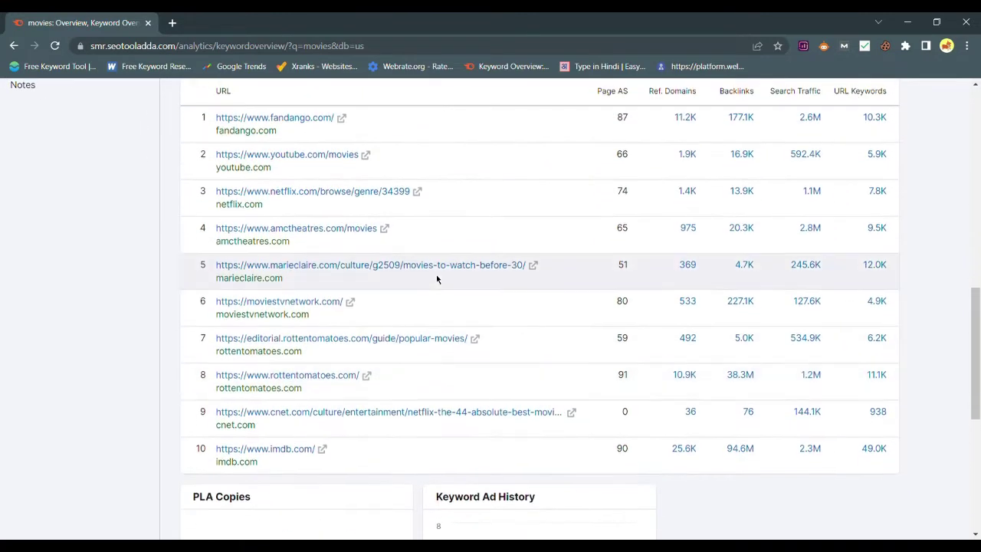
{"action": "scroll", "coordinate": [433, 223], "scroll_direction": "up", "scroll_amount": 1}
{"action": "scroll", "coordinate": [385, 214], "scroll_direction": "down", "scroll_amount": 1}
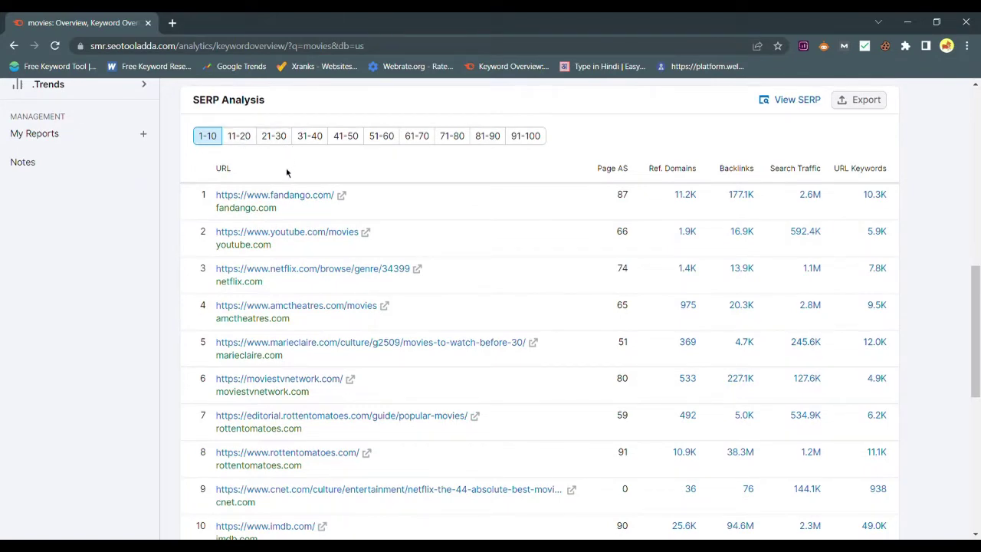
Step: Inspect the Keyword Ad History chart, including its description and the monthly ad counts
{"action": "scroll", "coordinate": [417, 376], "scroll_direction": "down", "scroll_amount": 5}
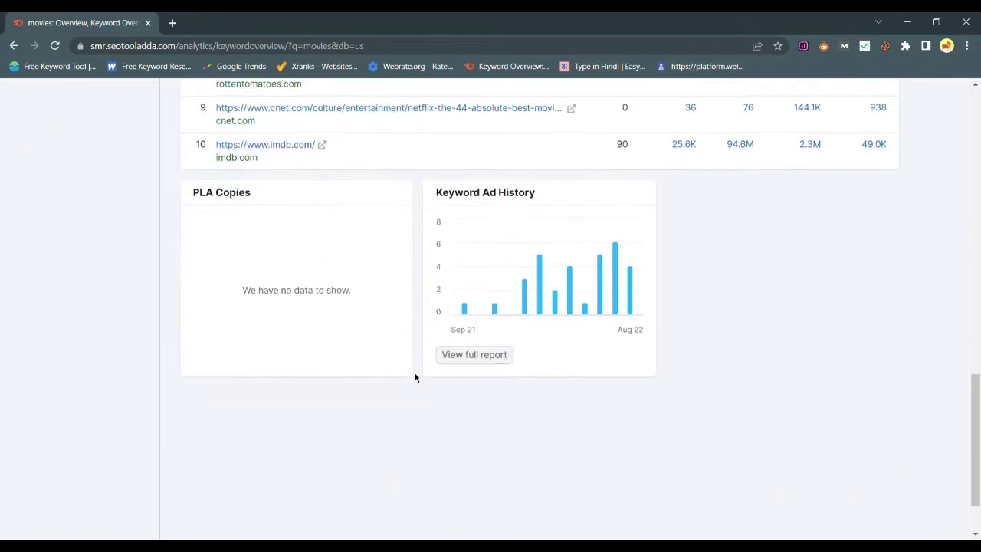
{"action": "mouse_move", "coordinate": [513, 203]}
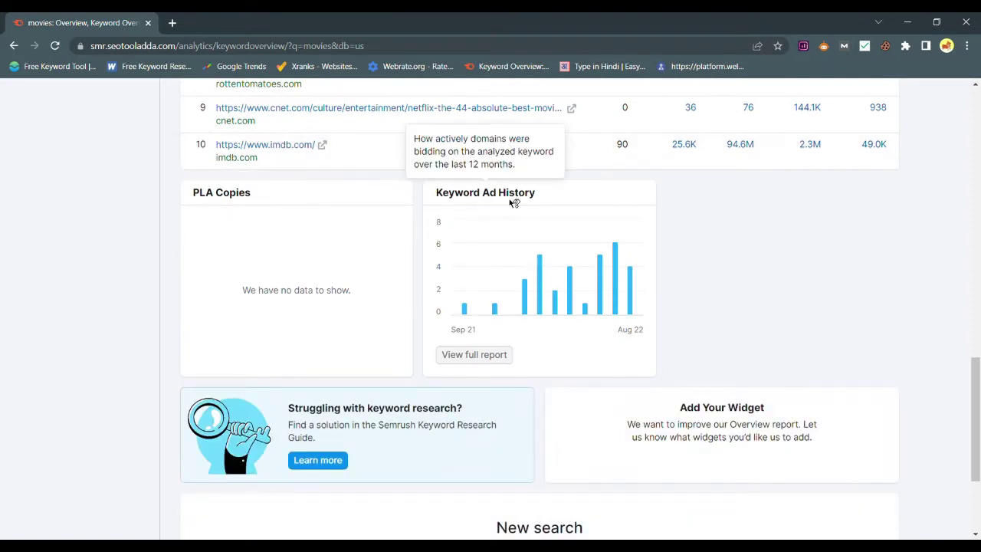
{"action": "mouse_move", "coordinate": [629, 295]}
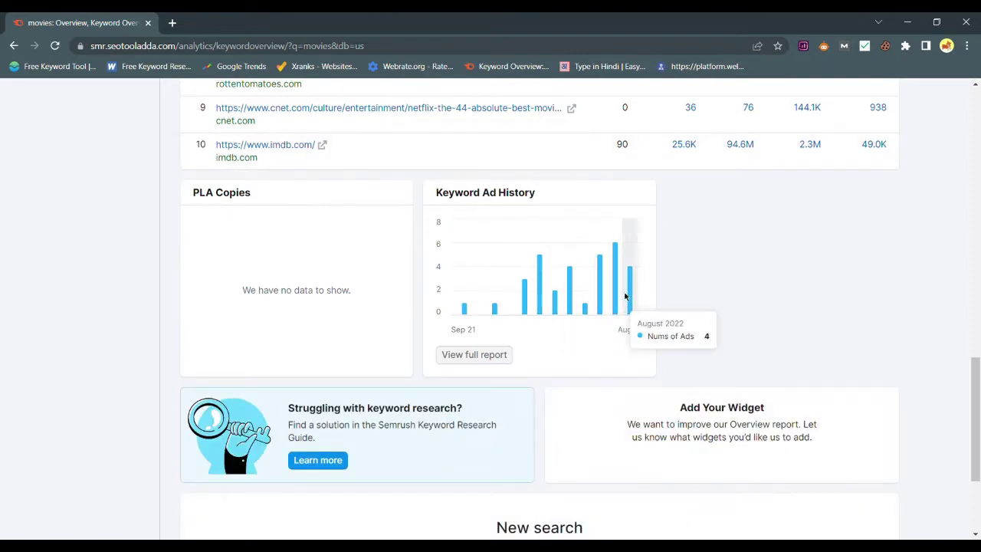
{"action": "scroll", "coordinate": [572, 315], "scroll_direction": "down", "scroll_amount": 1}
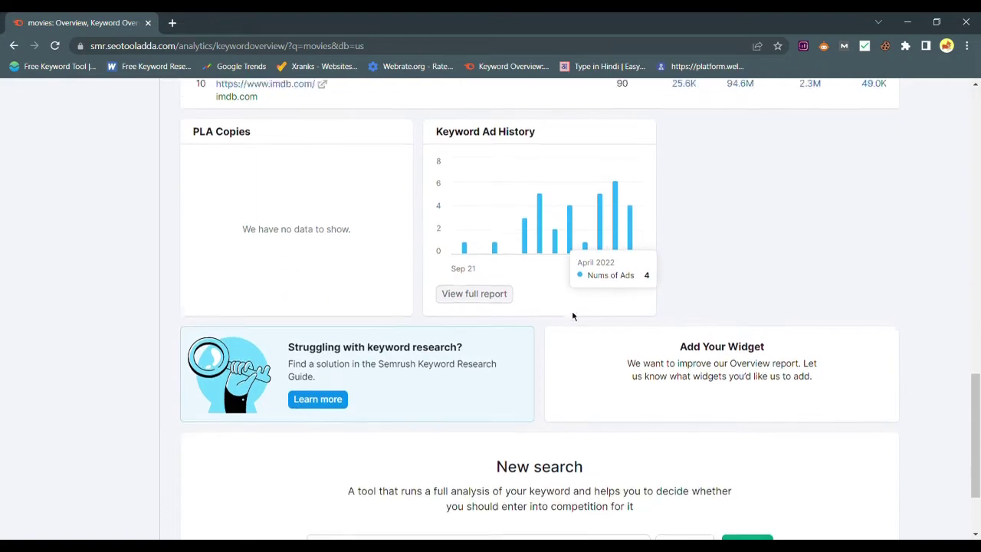
{"action": "scroll", "coordinate": [573, 315], "scroll_direction": "down", "scroll_amount": 2}
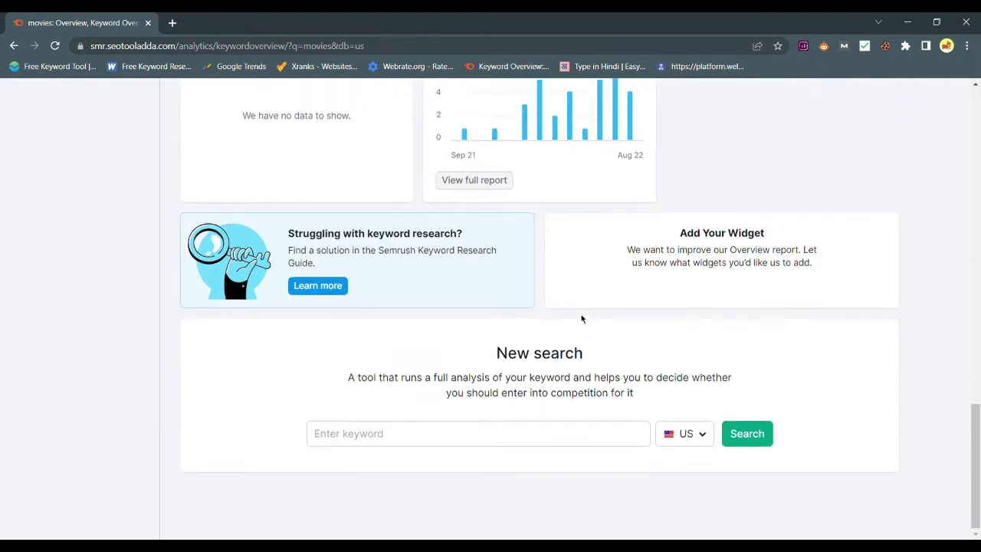
Step: Return to the start of the "movies" keyword overview and view the available device options without changing the selection
{"action": "scroll", "coordinate": [580, 317], "scroll_direction": "up", "scroll_amount": 15}
{"action": "scroll", "coordinate": [581, 318], "scroll_direction": "down", "scroll_amount": 1}
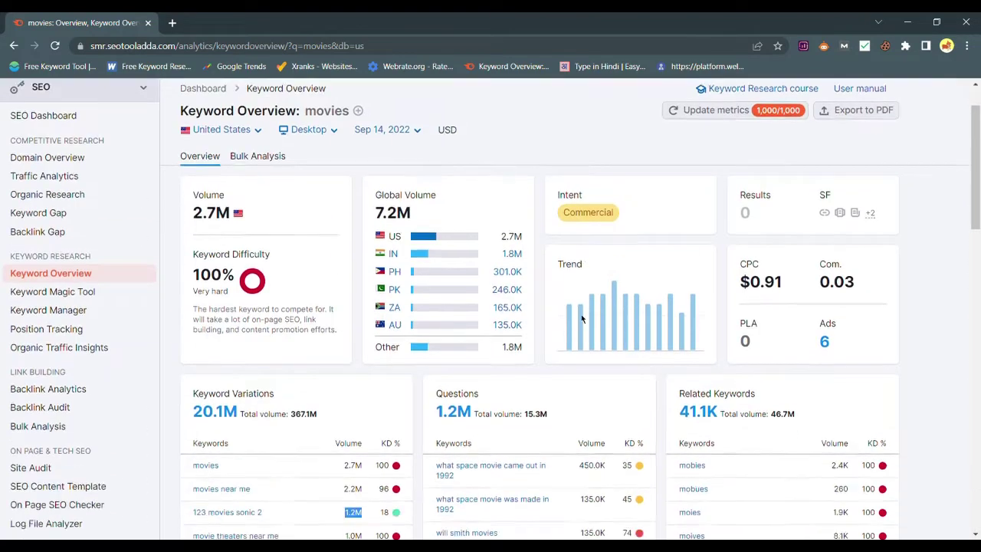
{"action": "scroll", "coordinate": [580, 318], "scroll_direction": "up", "scroll_amount": 1}
{"action": "scroll", "coordinate": [581, 318], "scroll_direction": "down", "scroll_amount": 4}
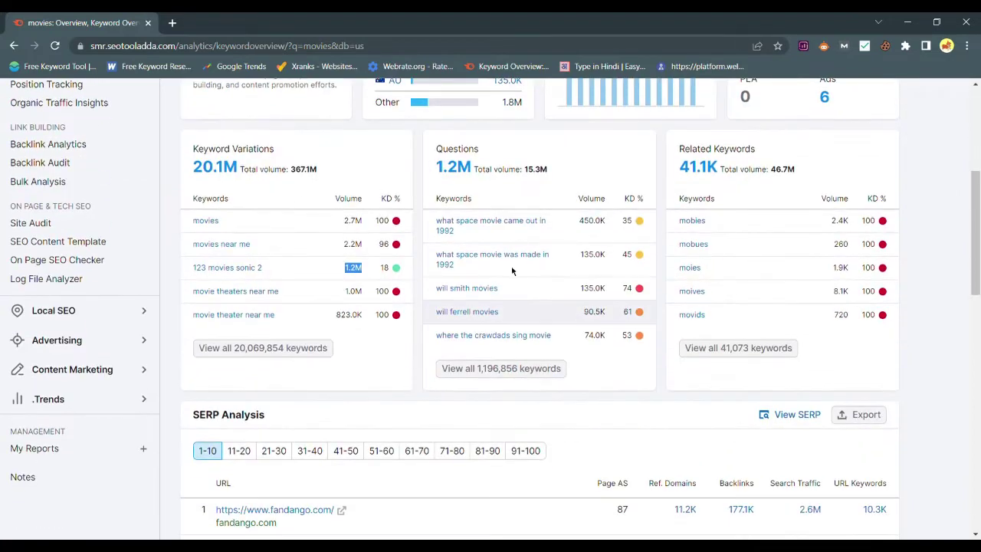
{"action": "scroll", "coordinate": [374, 169], "scroll_direction": "up", "scroll_amount": 4}
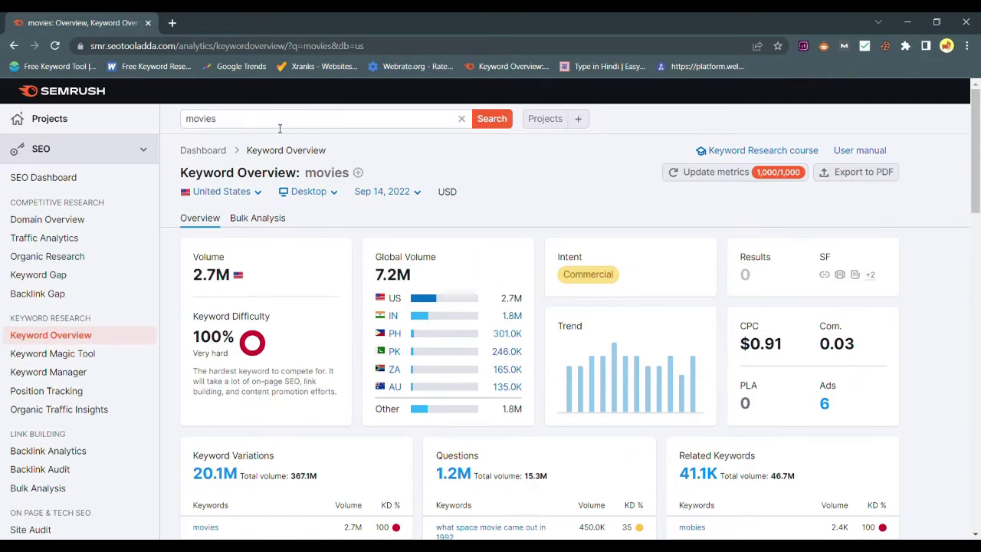
{"action": "left_click", "coordinate": [338, 200]}
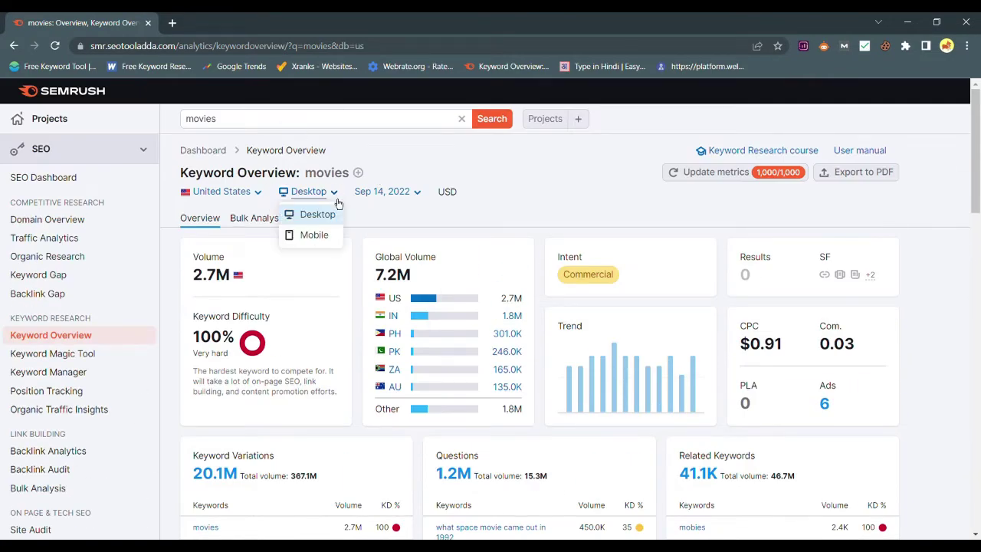
{"action": "left_click", "coordinate": [379, 219]}
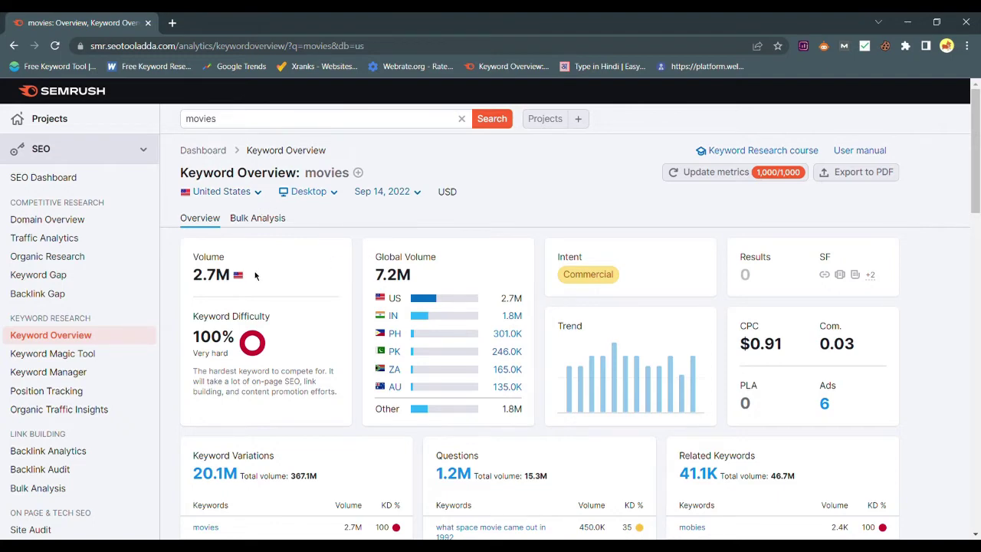
Step: Open the full list of keyword variations for "movies"
{"action": "scroll", "coordinate": [307, 226], "scroll_direction": "down", "scroll_amount": 3}
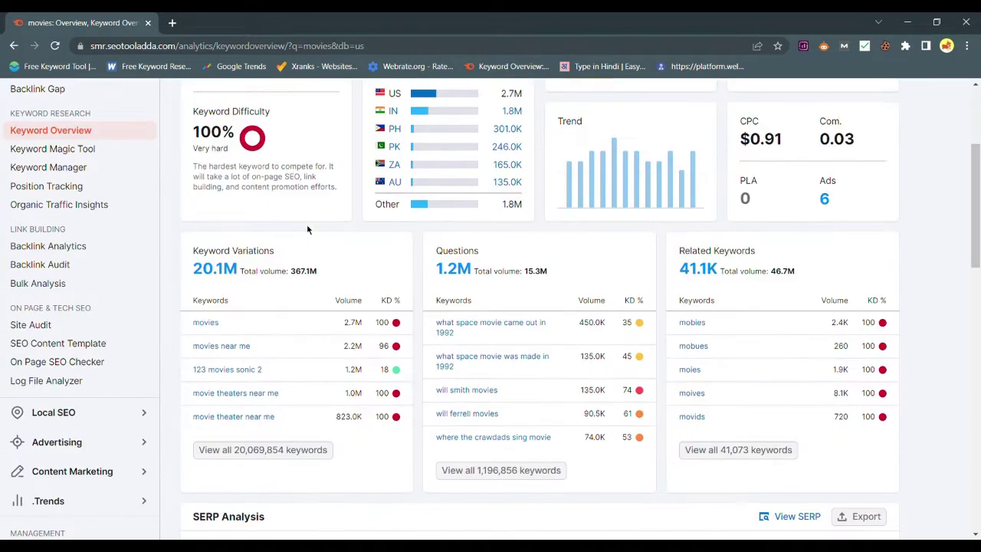
{"action": "scroll", "coordinate": [528, 422], "scroll_direction": "down", "scroll_amount": 1}
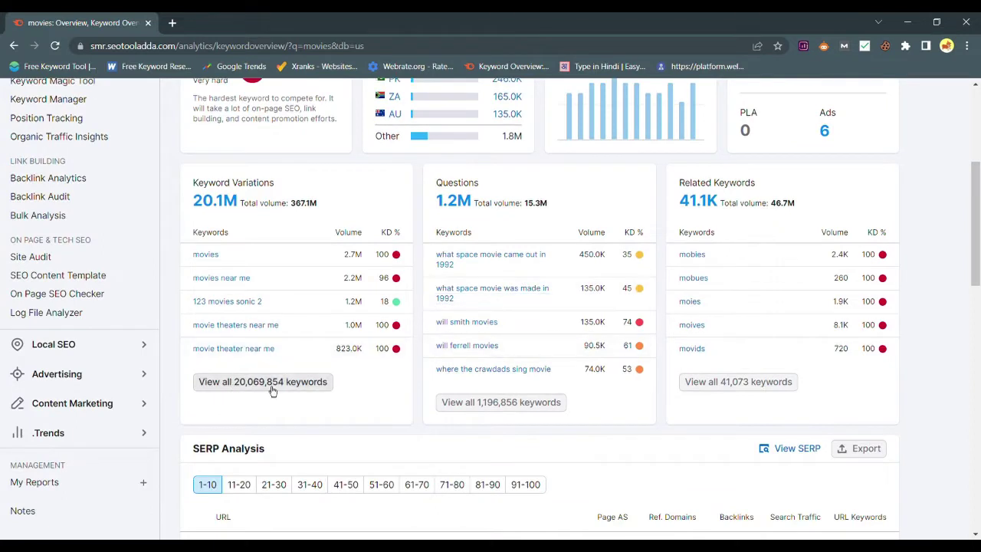
{"action": "left_click", "coordinate": [268, 387]}
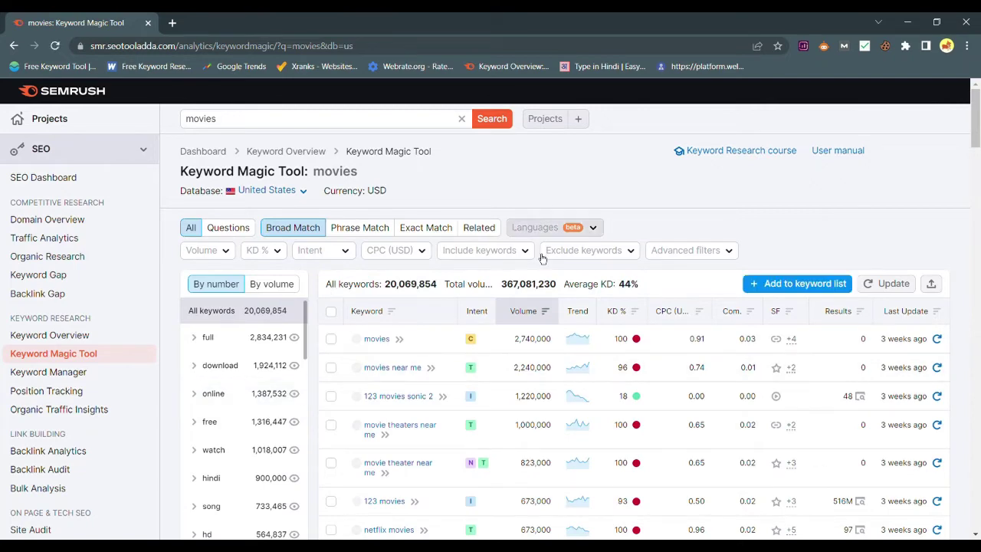
Step: Look over the Keyword Magic Tool results for "movies" and the keyword they are based on
{"action": "scroll", "coordinate": [536, 261], "scroll_direction": "down", "scroll_amount": 2}
{"action": "scroll", "coordinate": [526, 366], "scroll_direction": "down", "scroll_amount": 2}
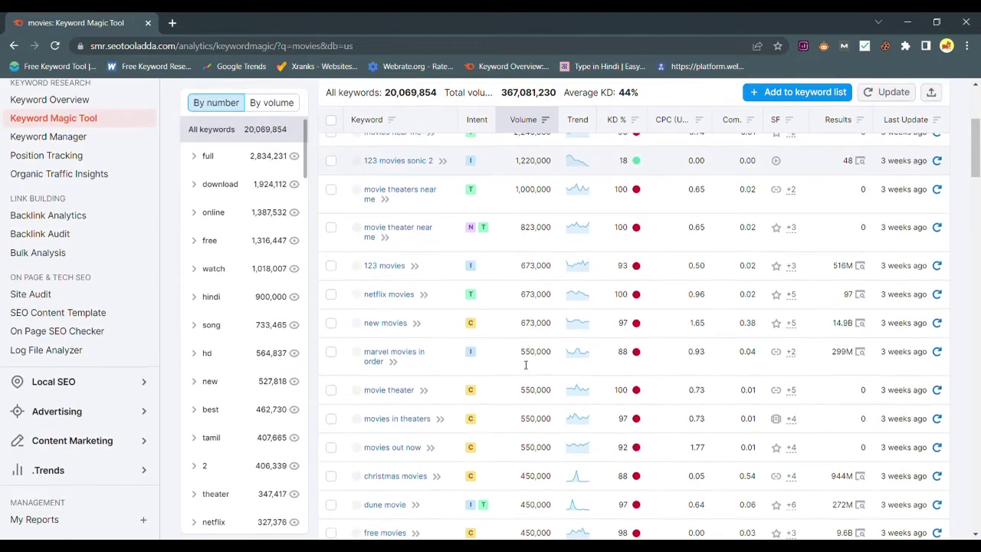
{"action": "scroll", "coordinate": [529, 115], "scroll_direction": "up", "scroll_amount": 4}
{"action": "scroll", "coordinate": [529, 115], "scroll_direction": "up", "scroll_amount": 1}
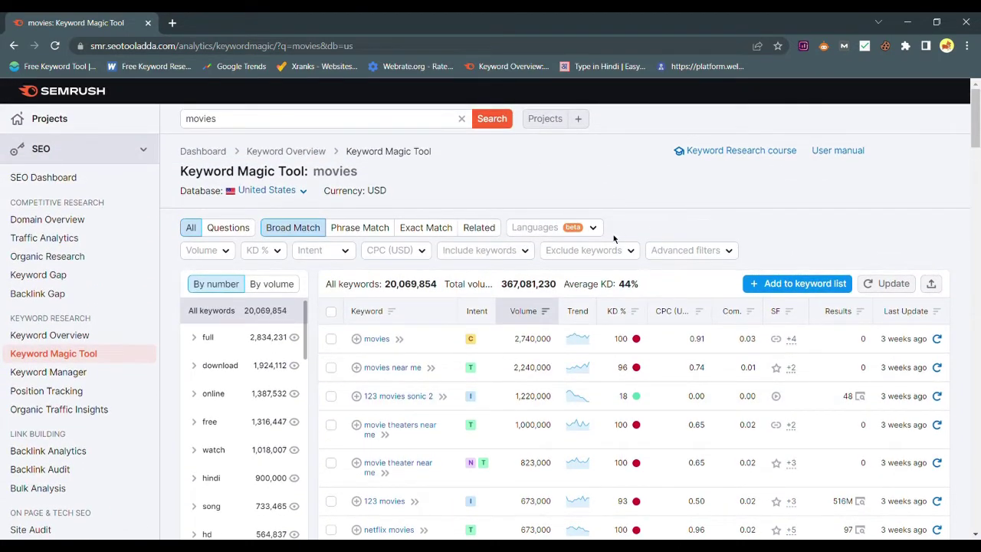
{"action": "left_click_drag", "start_coordinate": [322, 178], "coordinate": [363, 178]}
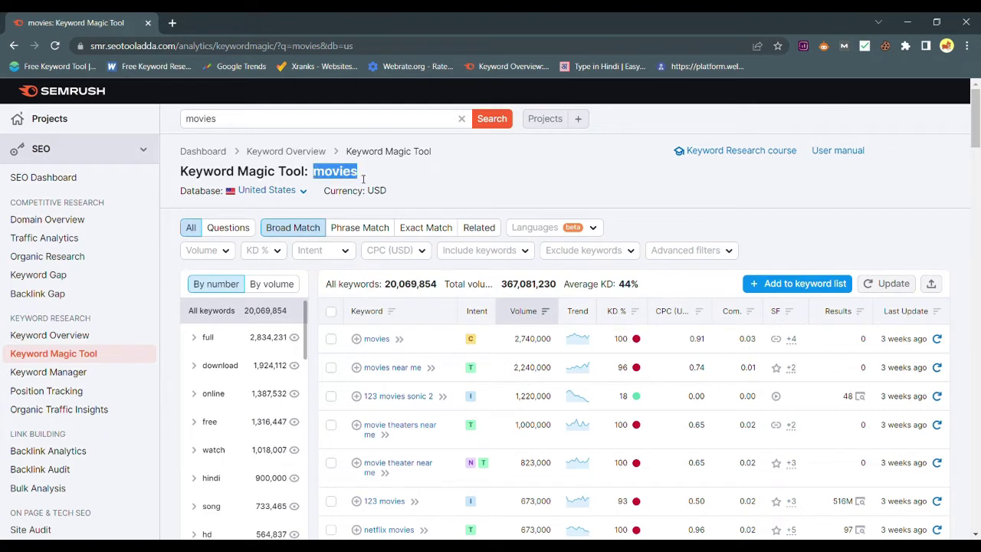
{"action": "left_click", "coordinate": [390, 171]}
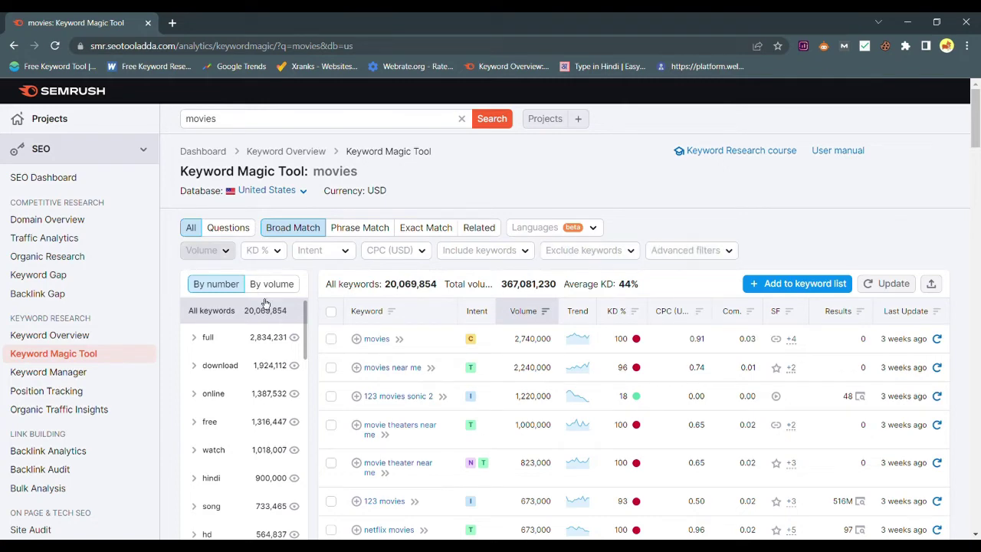
Step: Examine the volume, keyword difficulty and SERP feature columns of the results table, plus the keyword groups sorted by number
{"action": "scroll", "coordinate": [375, 375], "scroll_direction": "down", "scroll_amount": 1}
{"action": "scroll", "coordinate": [375, 383], "scroll_direction": "down", "scroll_amount": 1}
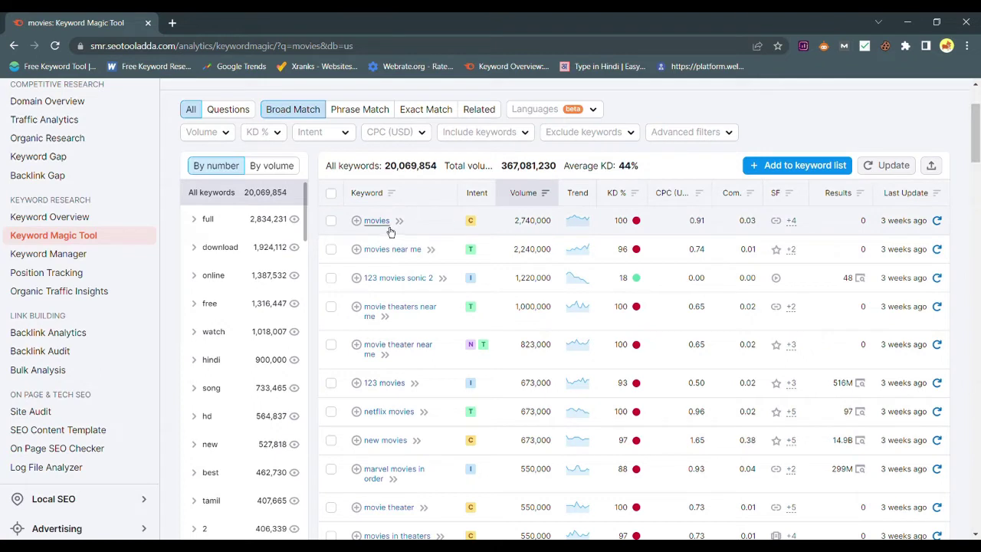
{"action": "double_click", "coordinate": [528, 222]}
{"action": "left_click", "coordinate": [509, 226]}
{"action": "mouse_move", "coordinate": [621, 195]}
{"action": "mouse_move", "coordinate": [795, 203]}
{"action": "scroll", "coordinate": [246, 237], "scroll_direction": "up", "scroll_amount": 2}
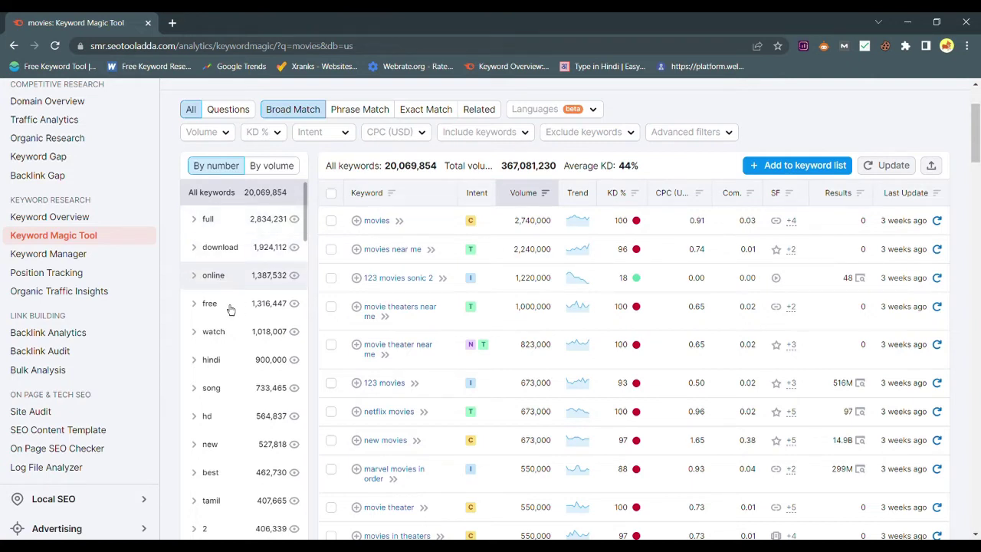
{"action": "scroll", "coordinate": [253, 397], "scroll_direction": "down", "scroll_amount": 4}
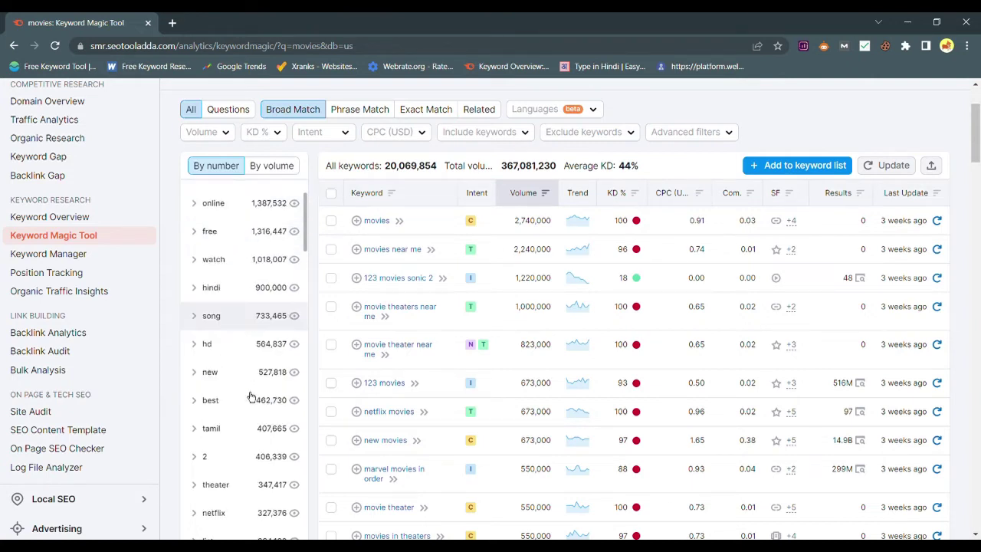
Step: Examine the keyword groups listed by number and the results summary, including the total keyword count and average keyword difficulty
{"action": "scroll", "coordinate": [252, 396], "scroll_direction": "down", "scroll_amount": 1}
{"action": "scroll", "coordinate": [249, 393], "scroll_direction": "up", "scroll_amount": 5}
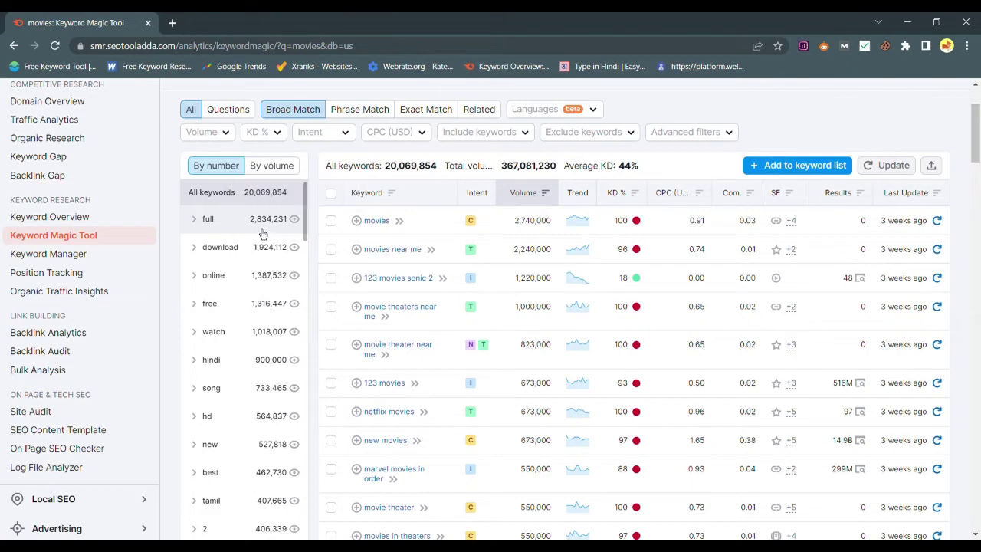
{"action": "scroll", "coordinate": [606, 322], "scroll_direction": "down", "scroll_amount": 2}
{"action": "scroll", "coordinate": [321, 175], "scroll_direction": "up", "scroll_amount": 2}
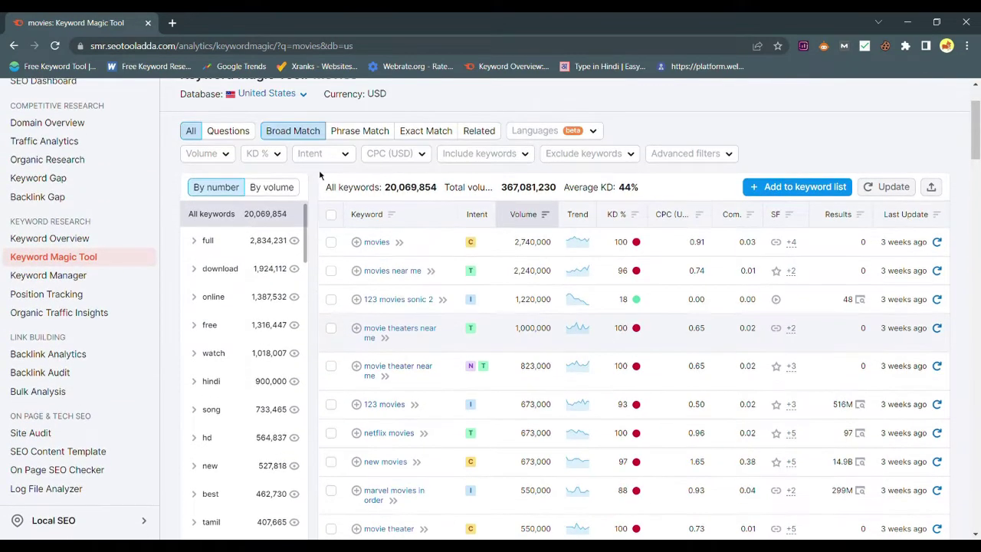
{"action": "left_click_drag", "start_coordinate": [384, 190], "coordinate": [442, 194]}
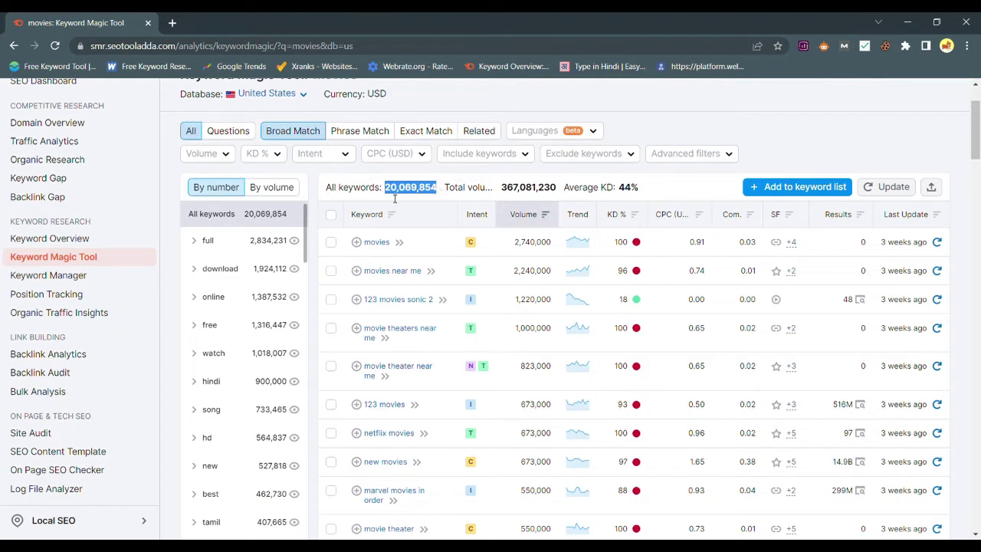
{"action": "left_click", "coordinate": [315, 194]}
{"action": "scroll", "coordinate": [642, 192], "scroll_direction": "down", "scroll_amount": 1}
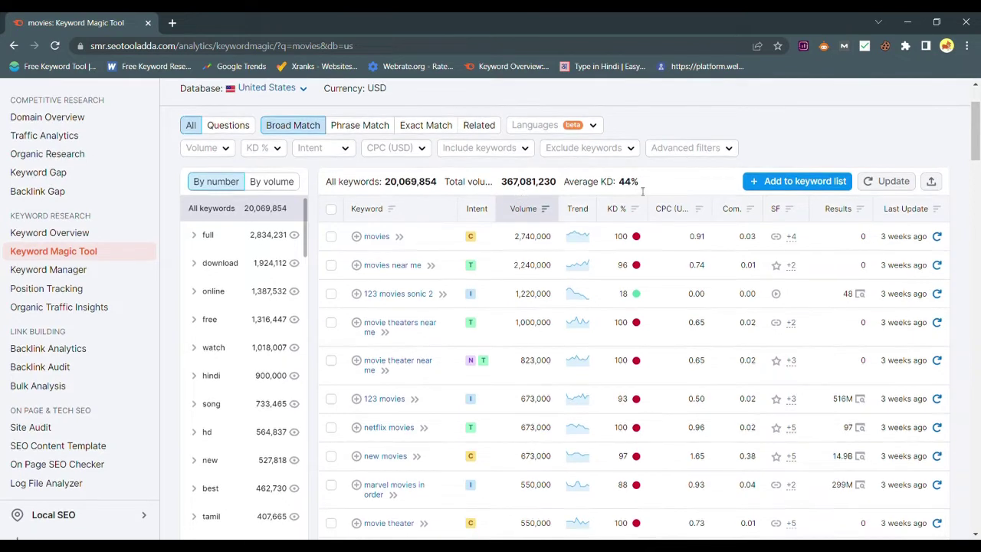
{"action": "left_click_drag", "start_coordinate": [618, 184], "coordinate": [644, 188]}
{"action": "left_click", "coordinate": [672, 174]}
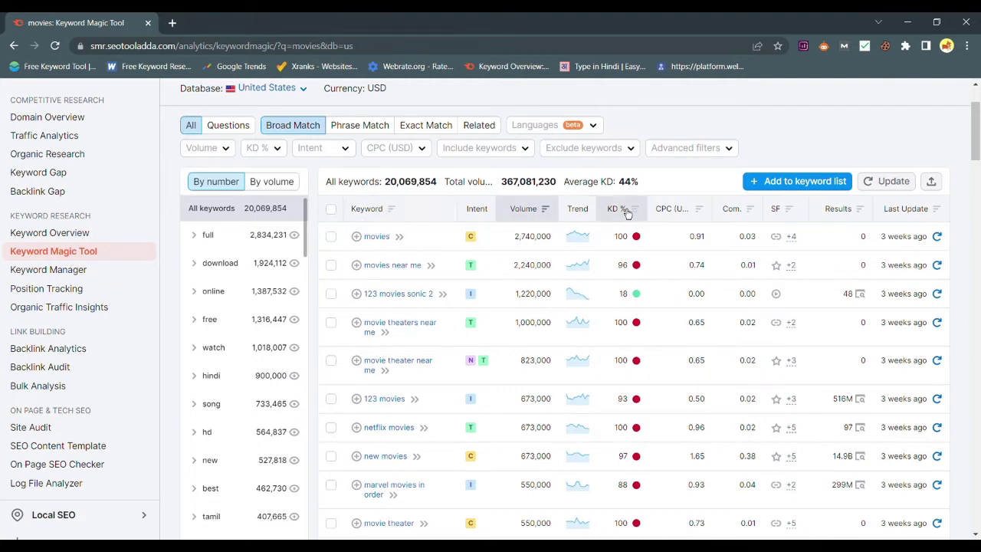
Step: Sort the "movies" results by keyword difficulty from highest to lowest and check the difficulty rating explanation
{"action": "mouse_move", "coordinate": [630, 218]}
{"action": "left_click", "coordinate": [642, 212]}
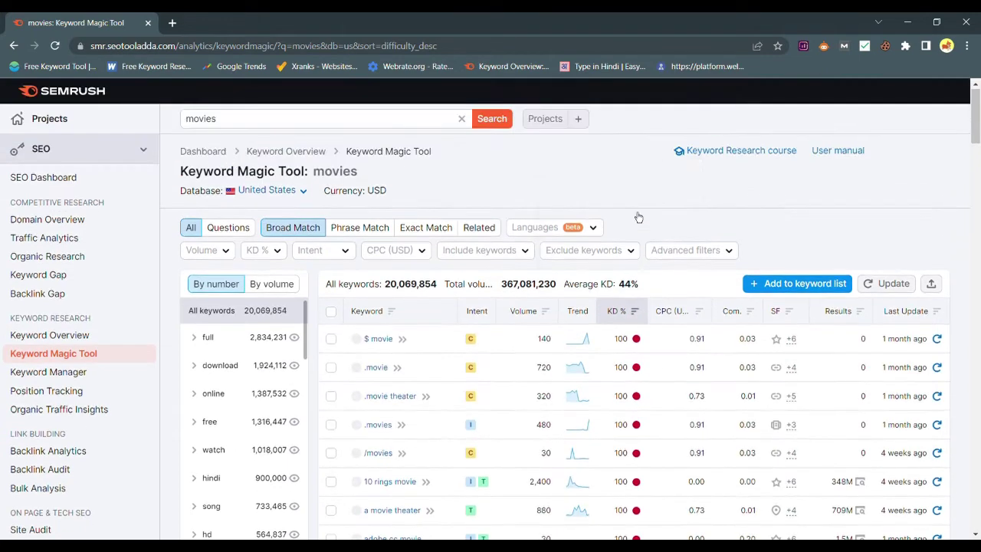
{"action": "mouse_move", "coordinate": [635, 335]}
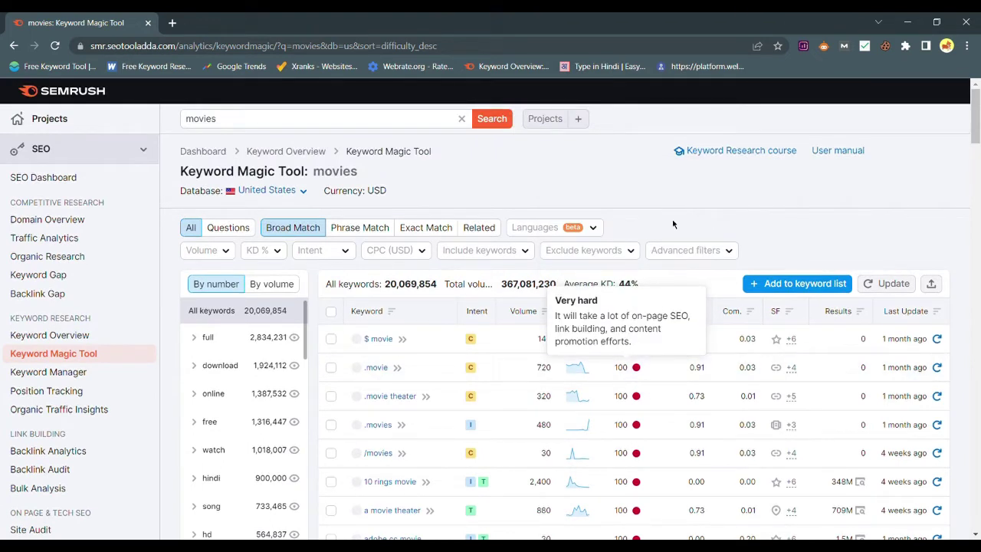
Step: Sort the results by keyword difficulty from lowest to highest and check the first keyword's difficulty rating and volume
{"action": "left_click", "coordinate": [634, 313]}
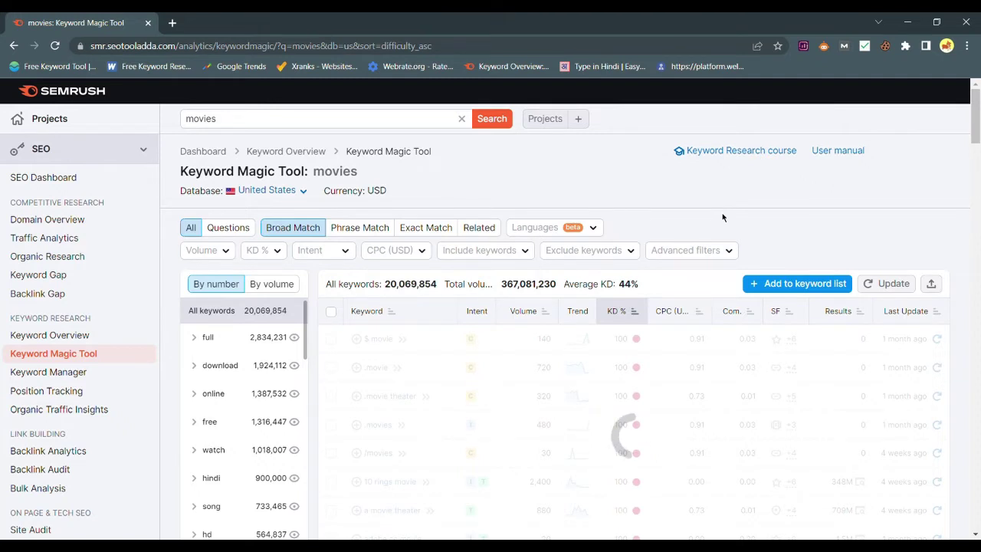
{"action": "scroll", "coordinate": [611, 315], "scroll_direction": "down", "scroll_amount": 1}
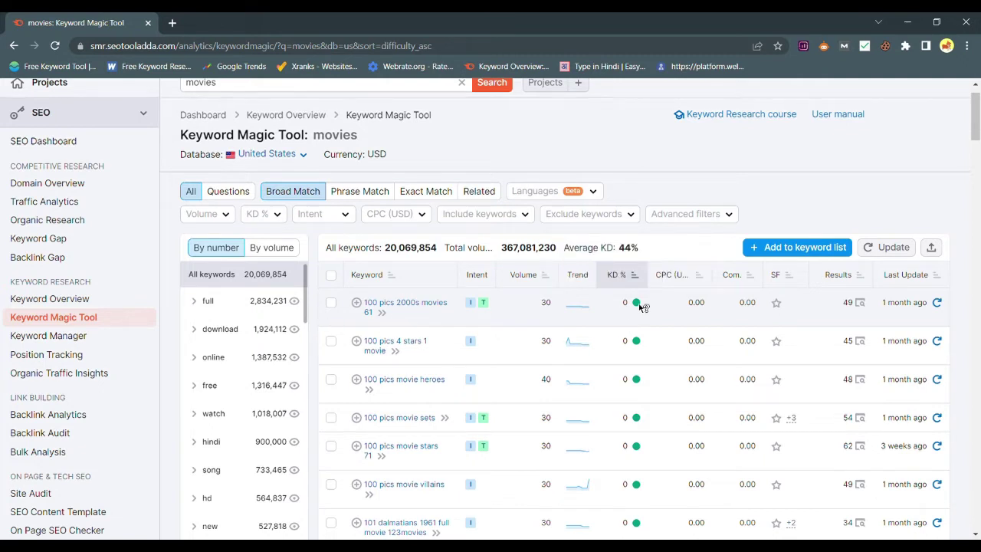
{"action": "mouse_move", "coordinate": [635, 304]}
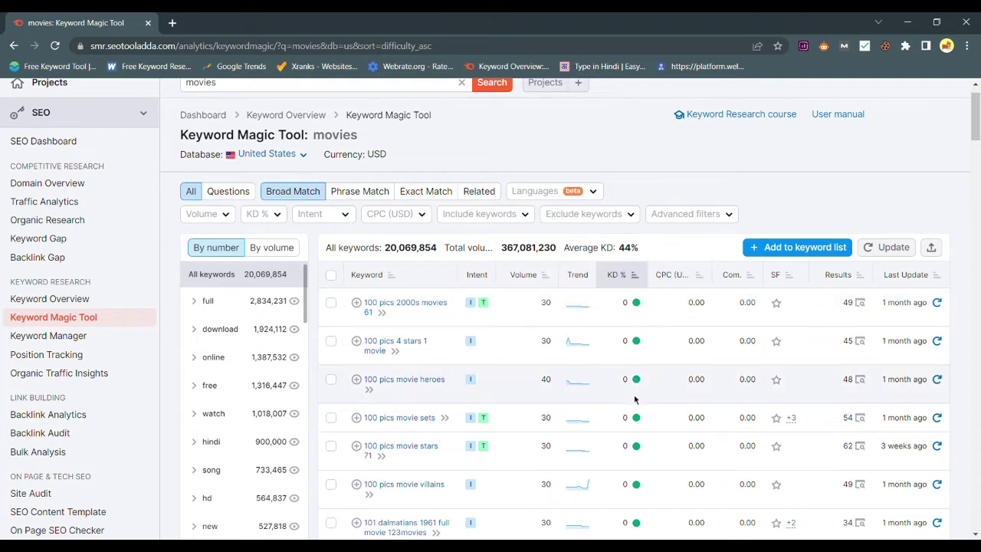
{"action": "scroll", "coordinate": [628, 283], "scroll_direction": "down", "scroll_amount": 1}
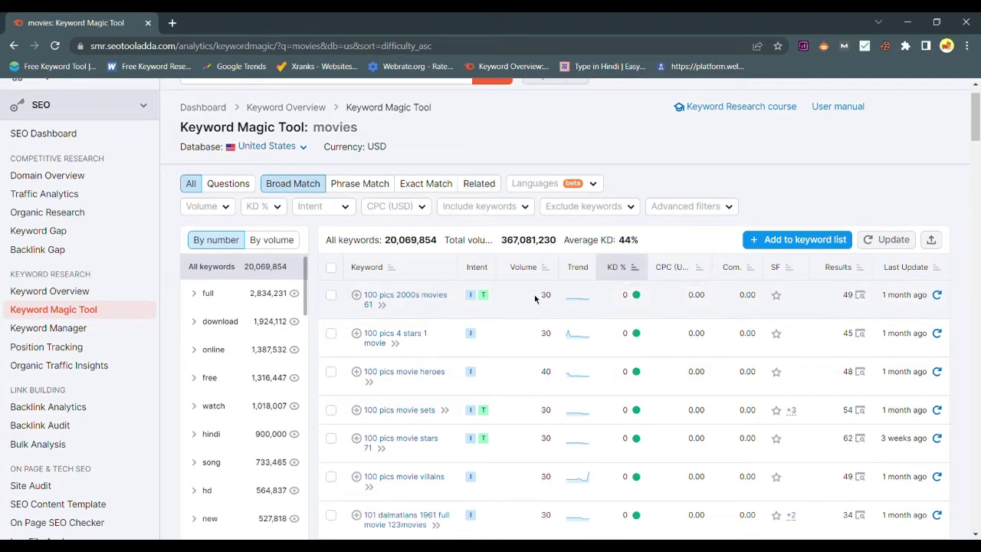
{"action": "left_click_drag", "start_coordinate": [559, 294], "coordinate": [558, 296]}
{"action": "scroll", "coordinate": [725, 317], "scroll_direction": "down", "scroll_amount": 1}
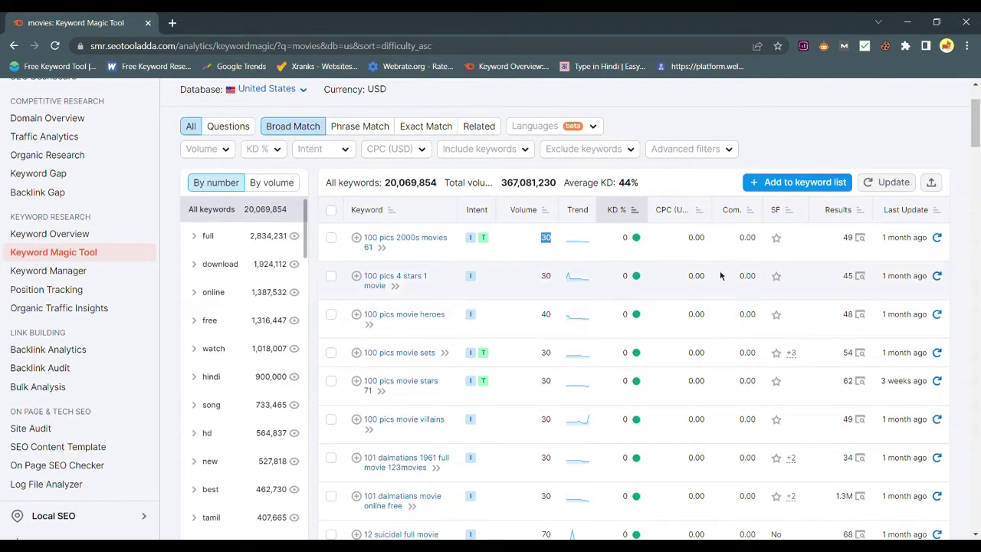
Step: Look through the low-difficulty keywords to the end of the page, checking the page count and the keyword difficulty definition
{"action": "scroll", "coordinate": [720, 276], "scroll_direction": "down", "scroll_amount": 2}
{"action": "scroll", "coordinate": [623, 305], "scroll_direction": "down", "scroll_amount": 6}
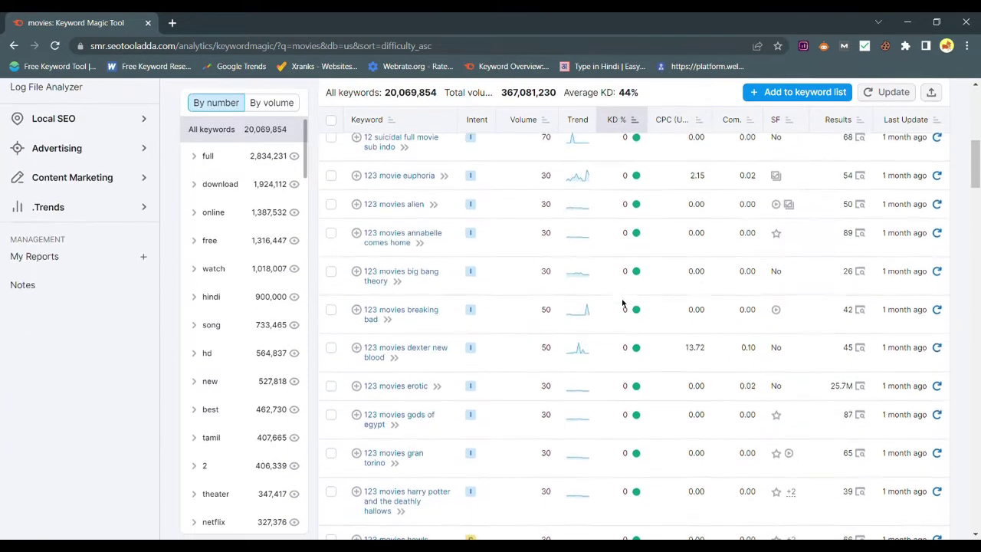
{"action": "scroll", "coordinate": [622, 303], "scroll_direction": "down", "scroll_amount": 15}
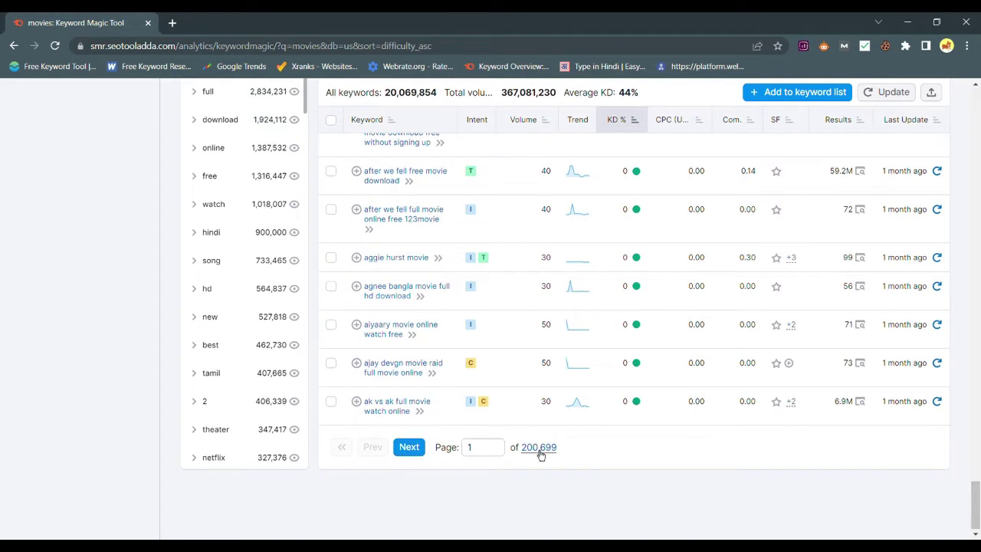
{"action": "left_click_drag", "start_coordinate": [572, 441], "coordinate": [520, 447]}
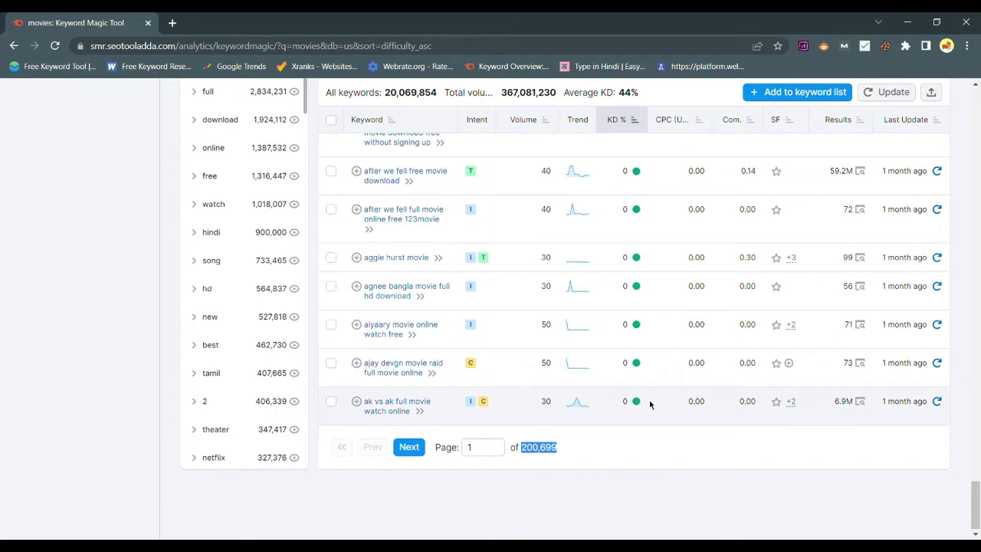
{"action": "scroll", "coordinate": [650, 404], "scroll_direction": "up", "scroll_amount": 15}
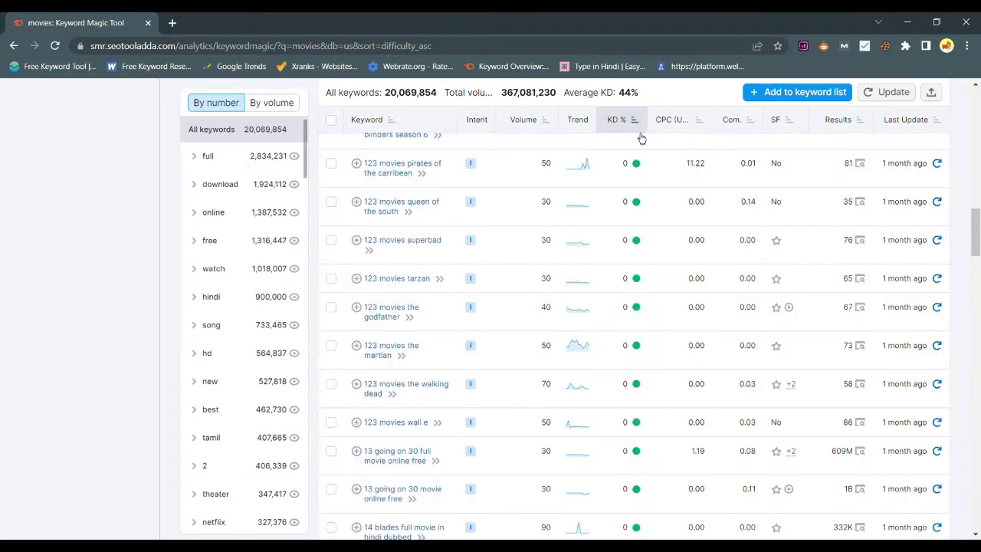
{"action": "mouse_move", "coordinate": [634, 131]}
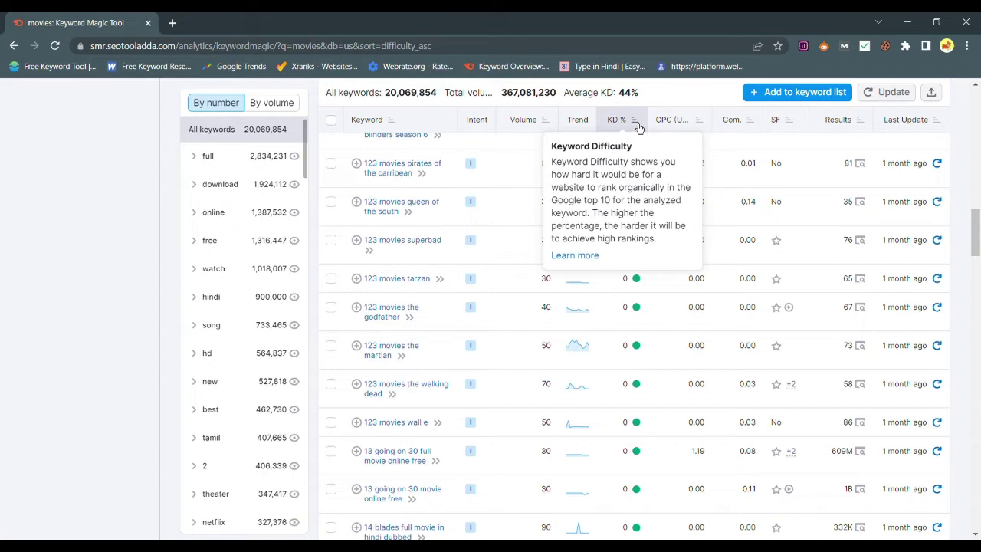
{"action": "scroll", "coordinate": [658, 272], "scroll_direction": "up", "scroll_amount": 10}
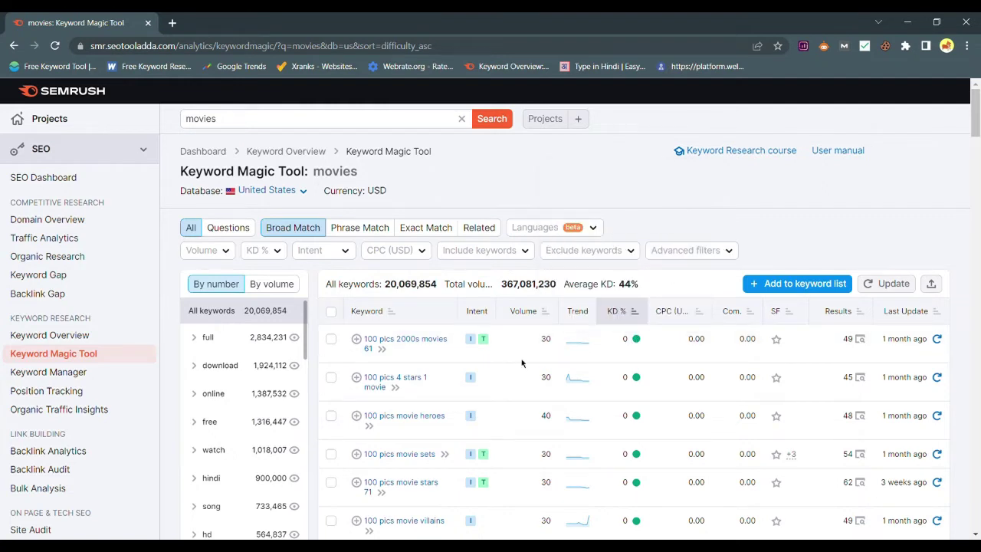
Step: Sort the results by volume from highest to lowest and review the difficulty and CPC columns
{"action": "left_click", "coordinate": [551, 322]}
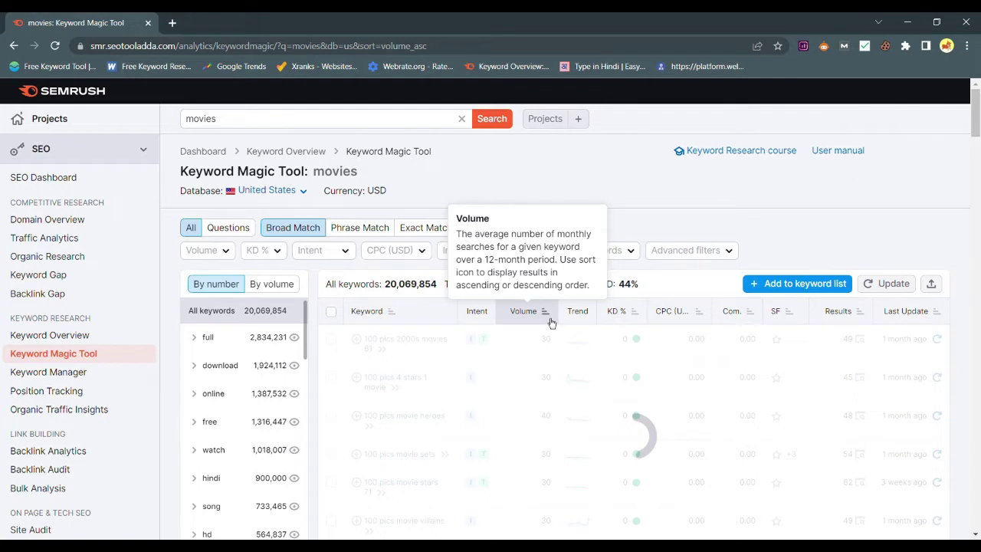
{"action": "left_click", "coordinate": [550, 320]}
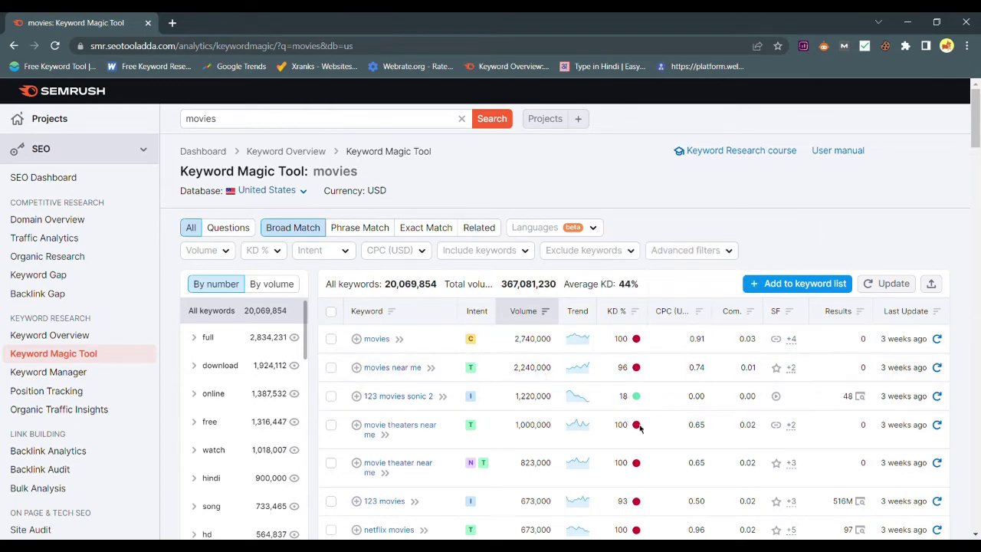
{"action": "scroll", "coordinate": [648, 454], "scroll_direction": "down", "scroll_amount": 1}
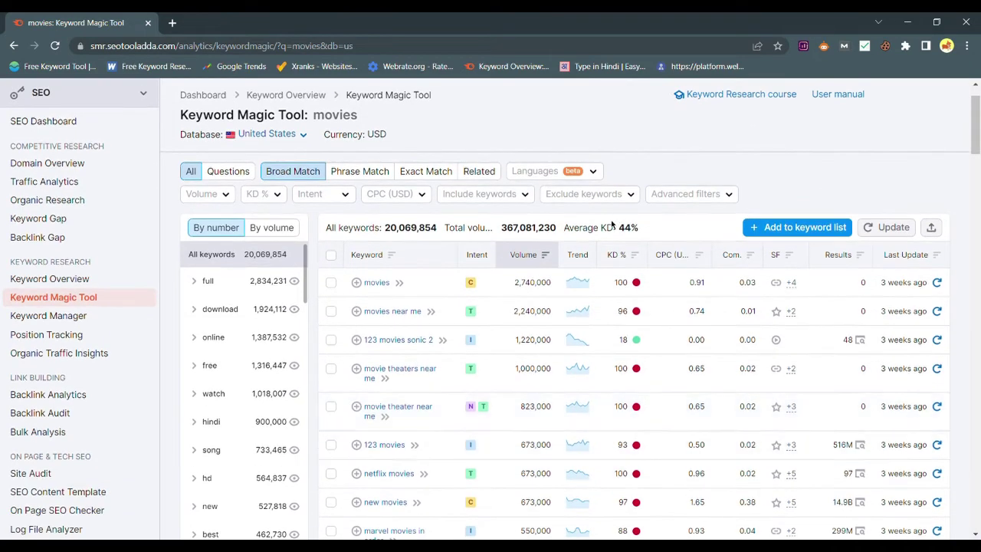
{"action": "mouse_move", "coordinate": [641, 264]}
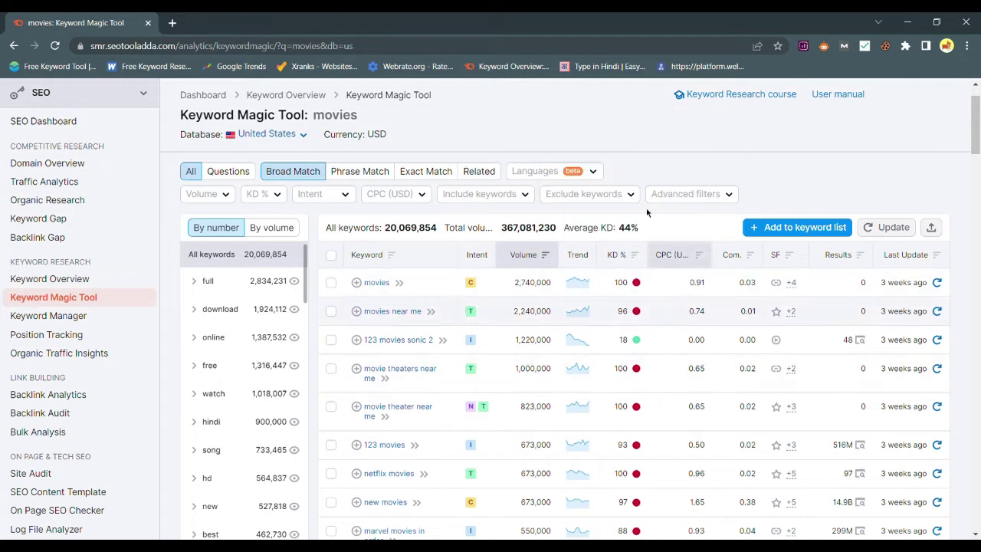
{"action": "scroll", "coordinate": [671, 409], "scroll_direction": "down", "scroll_amount": 1}
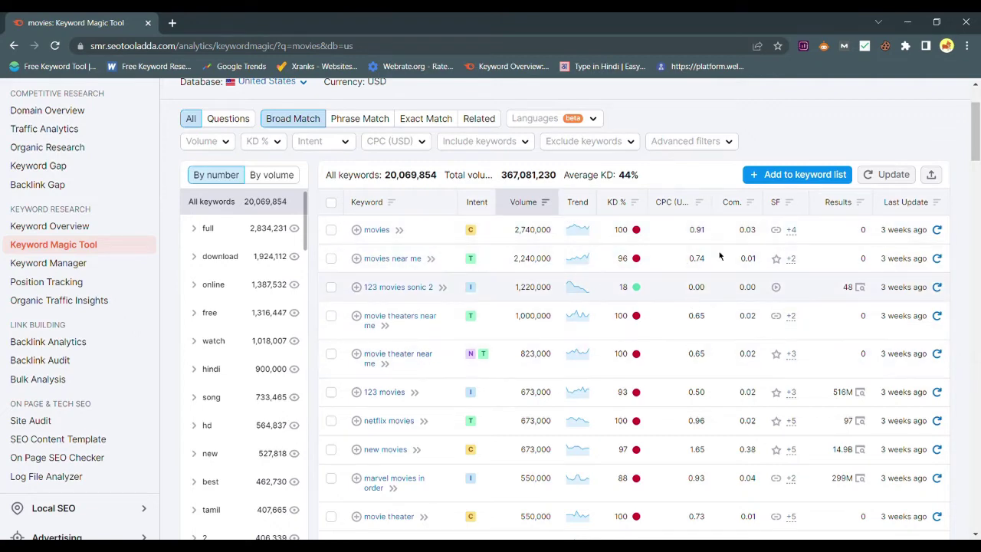
{"action": "scroll", "coordinate": [741, 211], "scroll_direction": "up", "scroll_amount": 1}
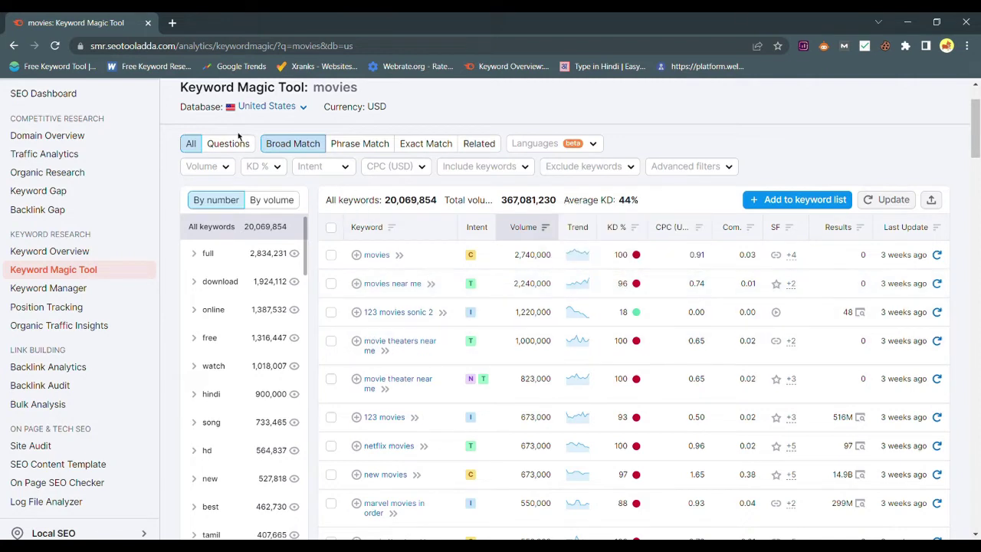
Step: Show only the keywords in the "full" group and review their volumes and difficulty
{"action": "left_click", "coordinate": [254, 261]}
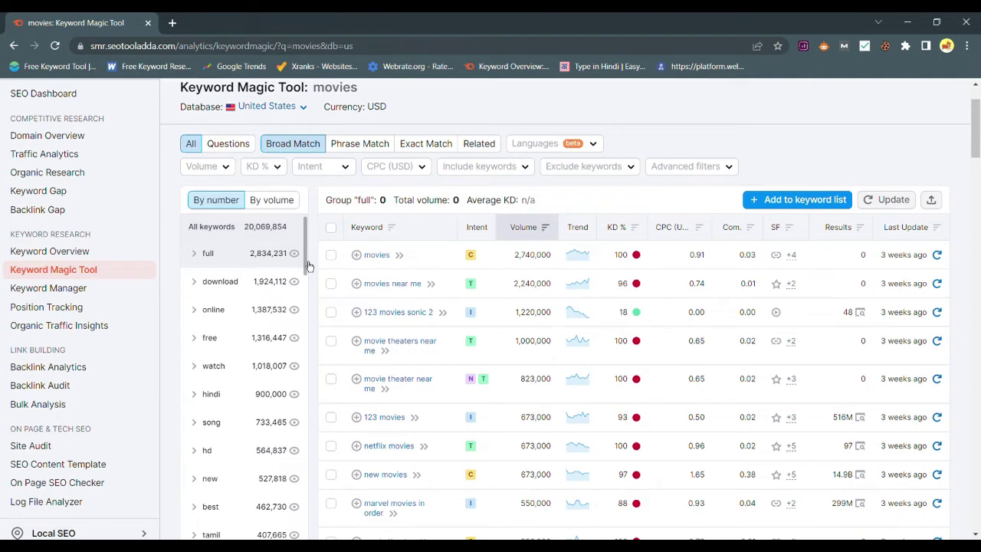
{"action": "scroll", "coordinate": [437, 219], "scroll_direction": "up", "scroll_amount": 2}
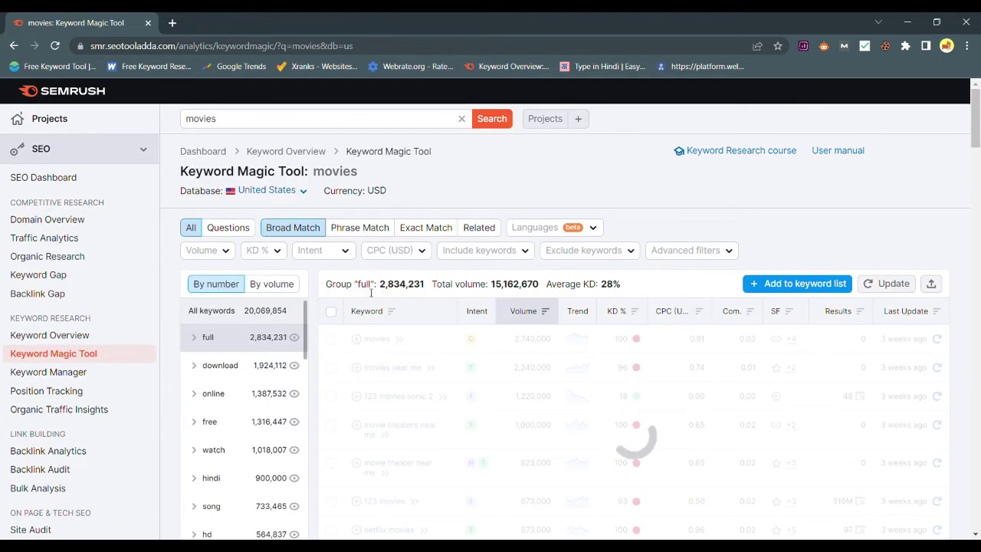
{"action": "scroll", "coordinate": [442, 320], "scroll_direction": "down", "scroll_amount": 1}
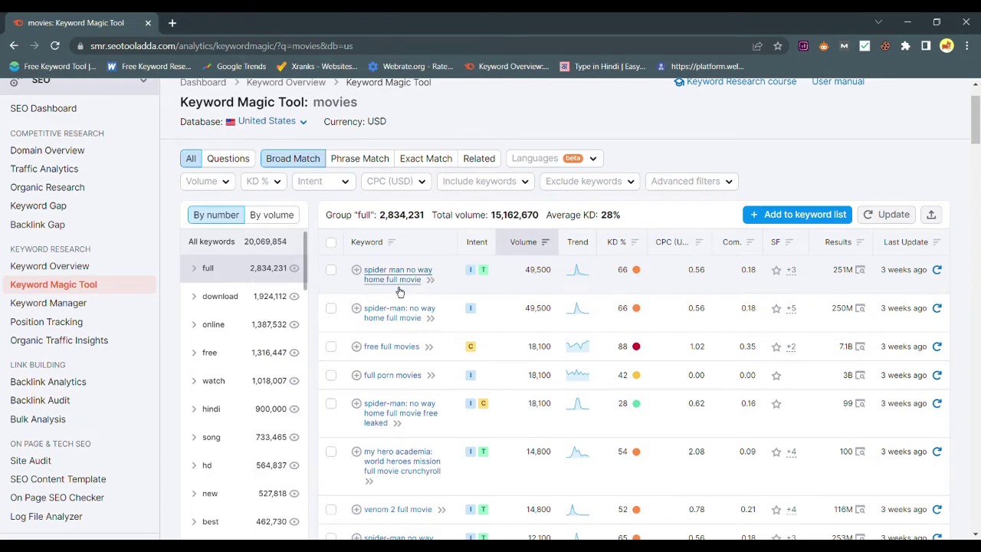
{"action": "scroll", "coordinate": [543, 311], "scroll_direction": "up", "scroll_amount": 1}
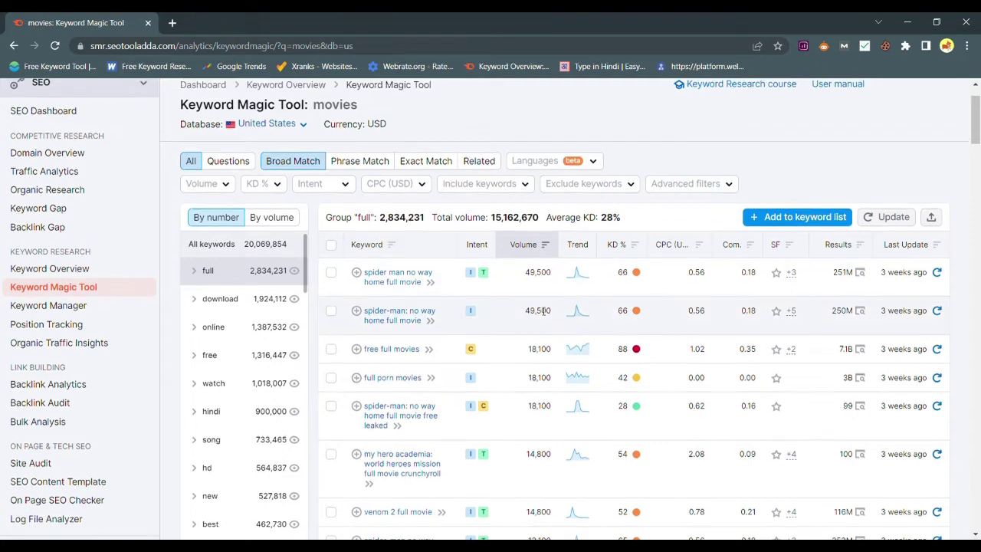
{"action": "scroll", "coordinate": [544, 310], "scroll_direction": "down", "scroll_amount": 3}
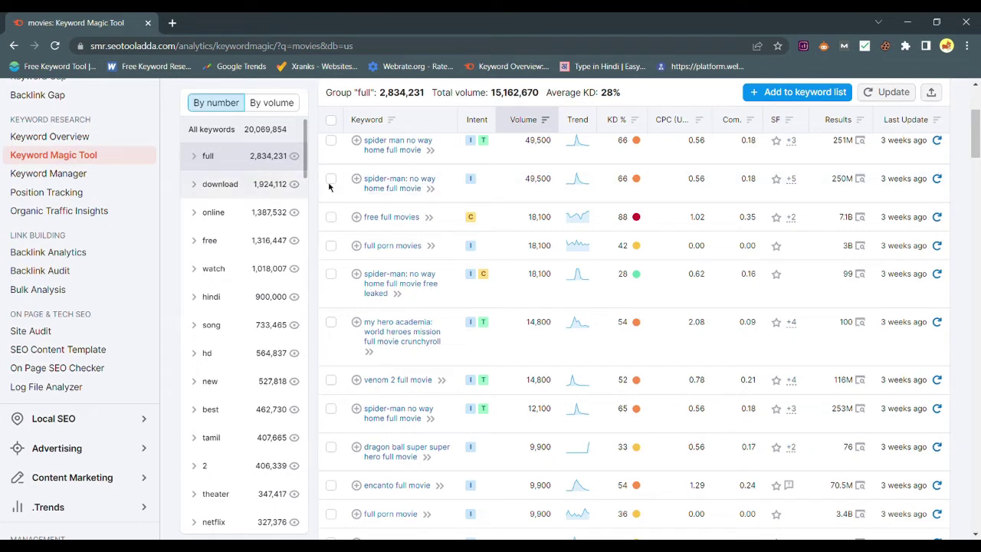
{"action": "scroll", "coordinate": [400, 186], "scroll_direction": "up", "scroll_amount": 1}
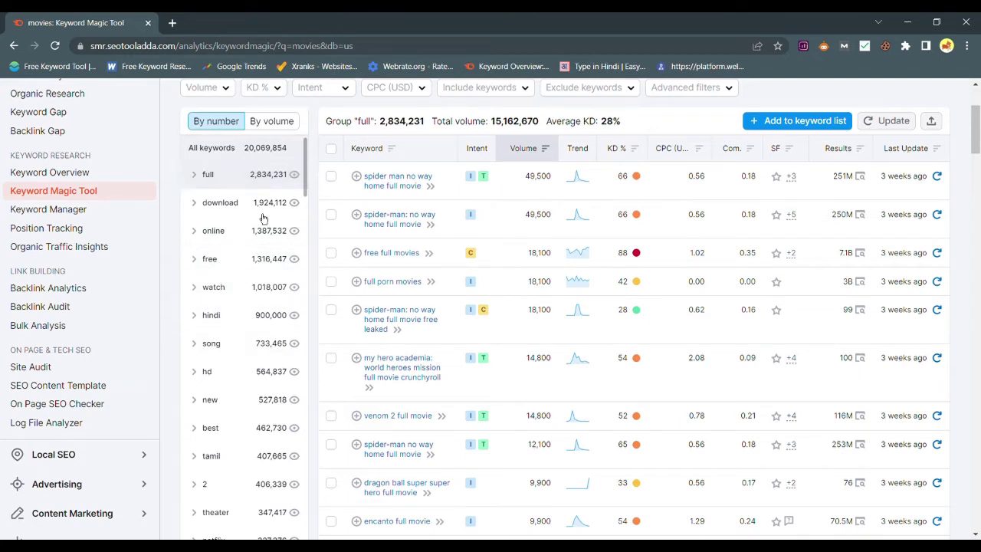
Step: Browse the remaining keyword groups and show only the keywords in the "online" group
{"action": "scroll", "coordinate": [261, 218], "scroll_direction": "down", "scroll_amount": 5}
{"action": "scroll", "coordinate": [261, 218], "scroll_direction": "down", "scroll_amount": 3}
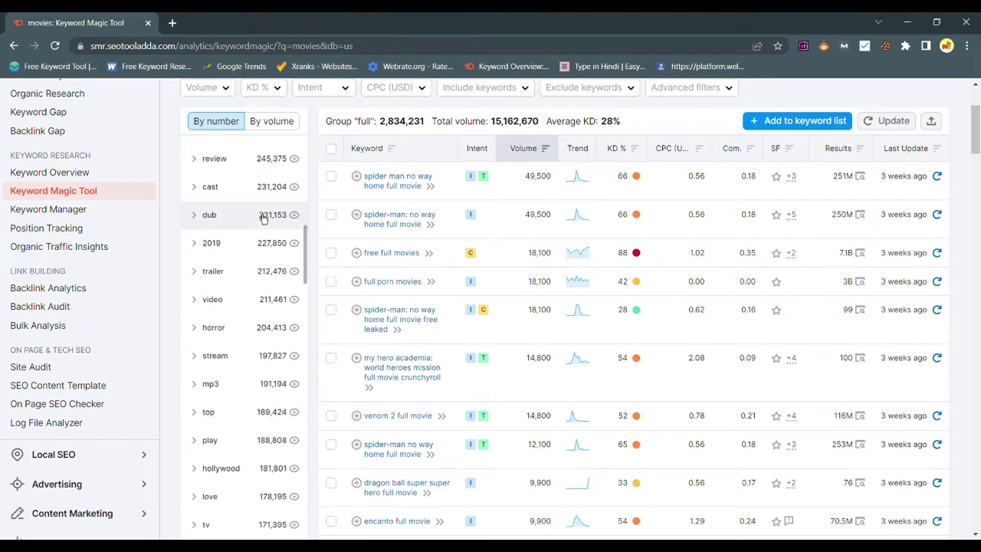
{"action": "scroll", "coordinate": [263, 219], "scroll_direction": "up", "scroll_amount": 10}
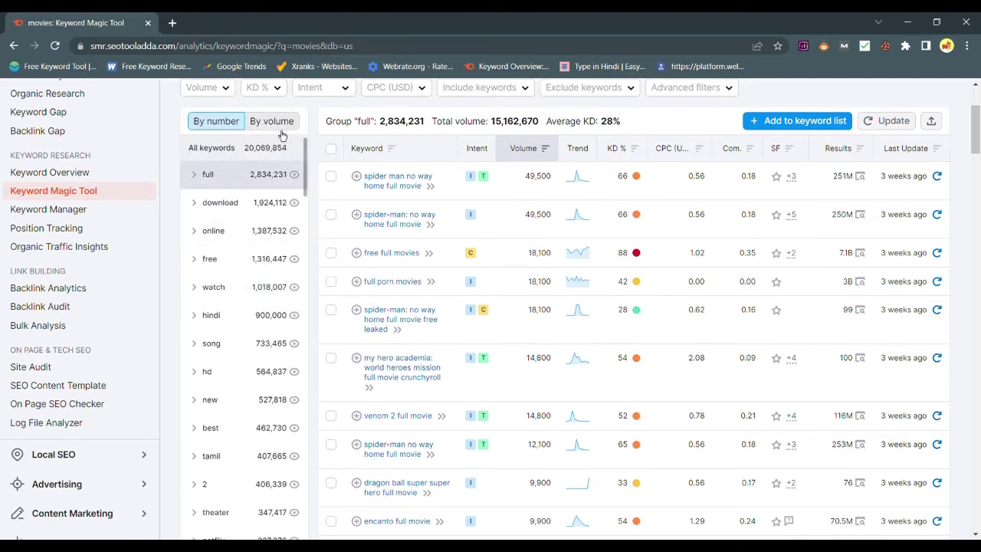
{"action": "left_click", "coordinate": [301, 230]}
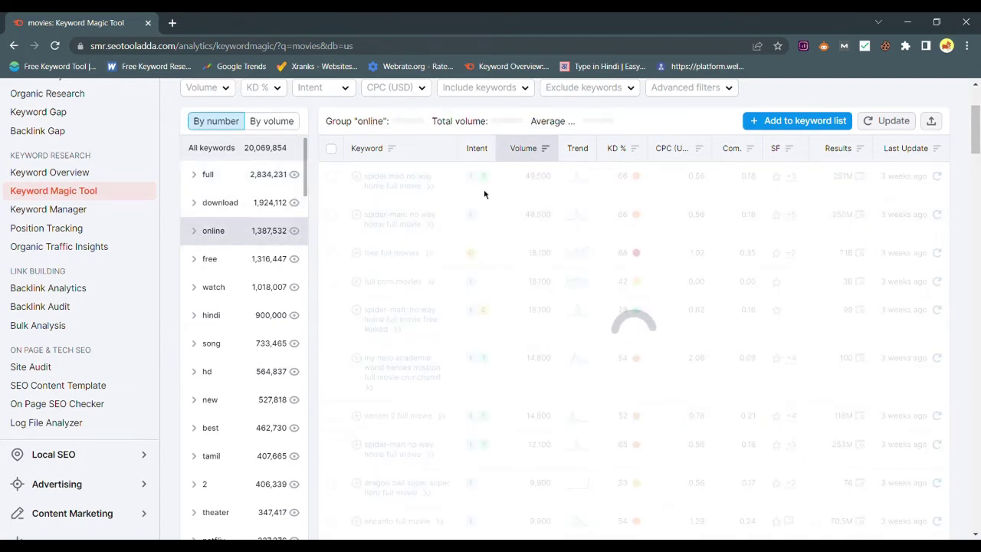
{"action": "scroll", "coordinate": [472, 159], "scroll_direction": "up", "scroll_amount": 2}
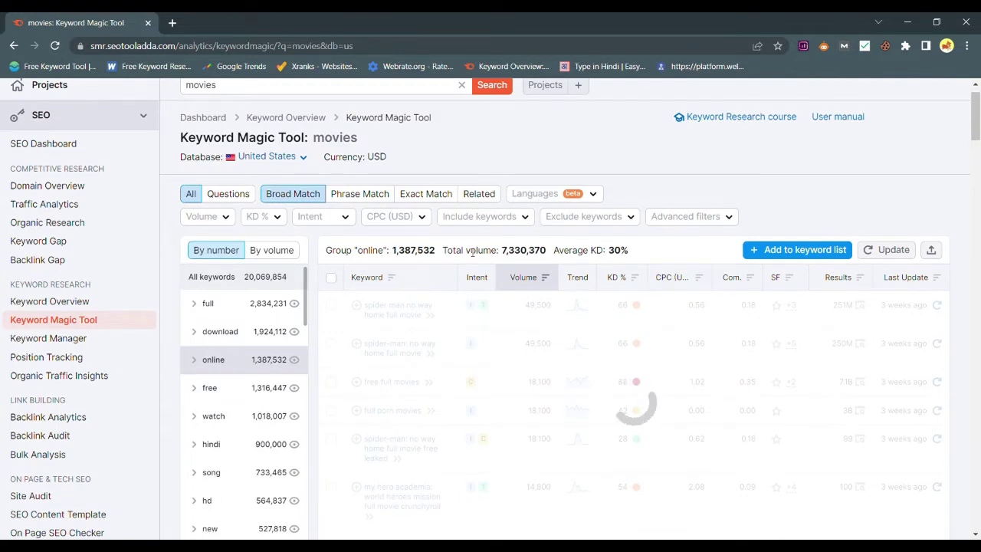
{"action": "scroll", "coordinate": [473, 254], "scroll_direction": "up", "scroll_amount": 1}
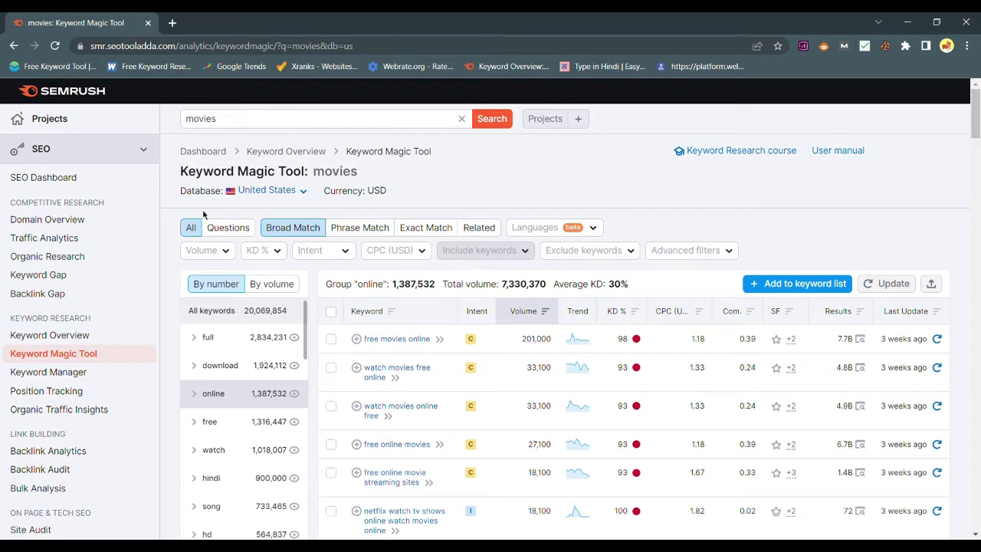
Step: Filter the keywords to a volume of 10,001–100,000 and a Very easy keyword difficulty, and check the results
{"action": "left_click", "coordinate": [229, 253]}
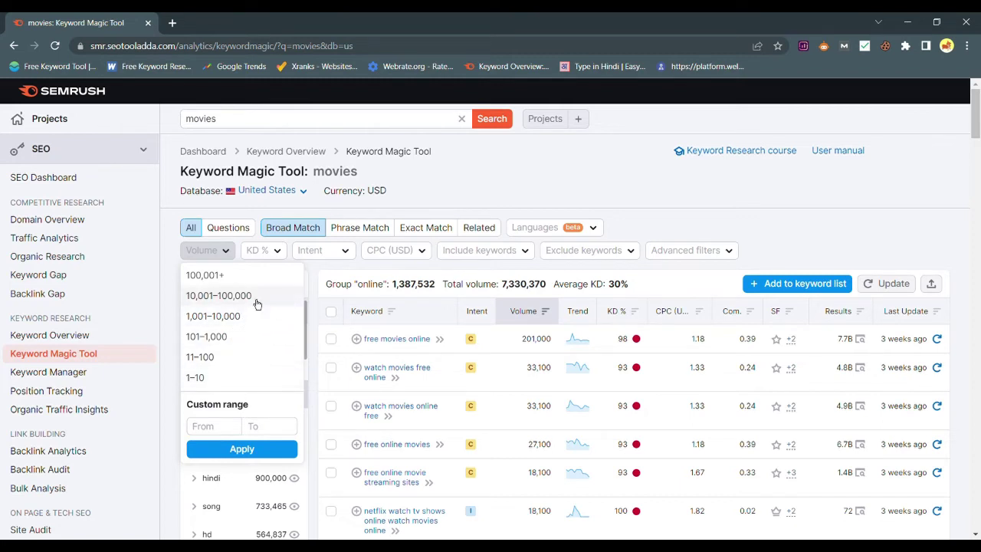
{"action": "left_click", "coordinate": [294, 257]}
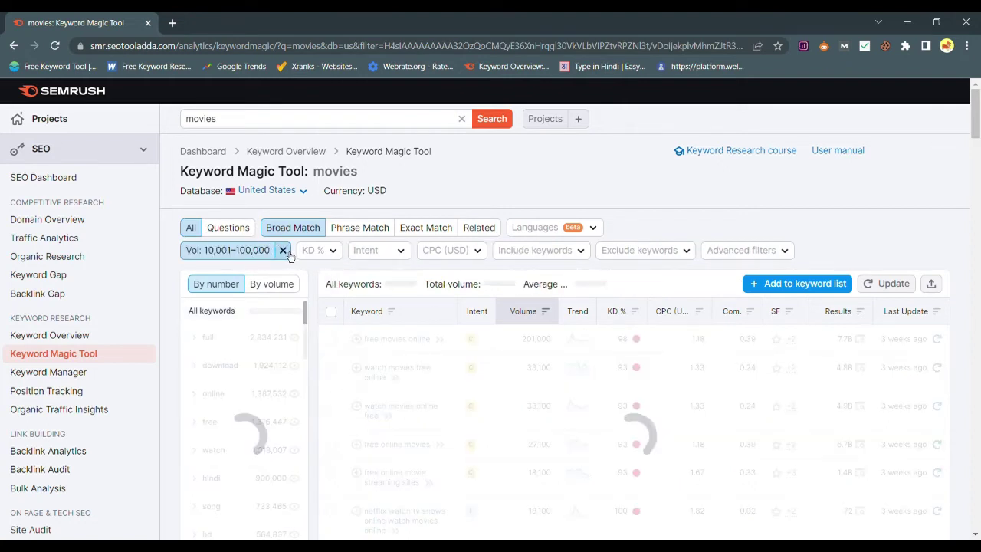
{"action": "left_click", "coordinate": [336, 253]}
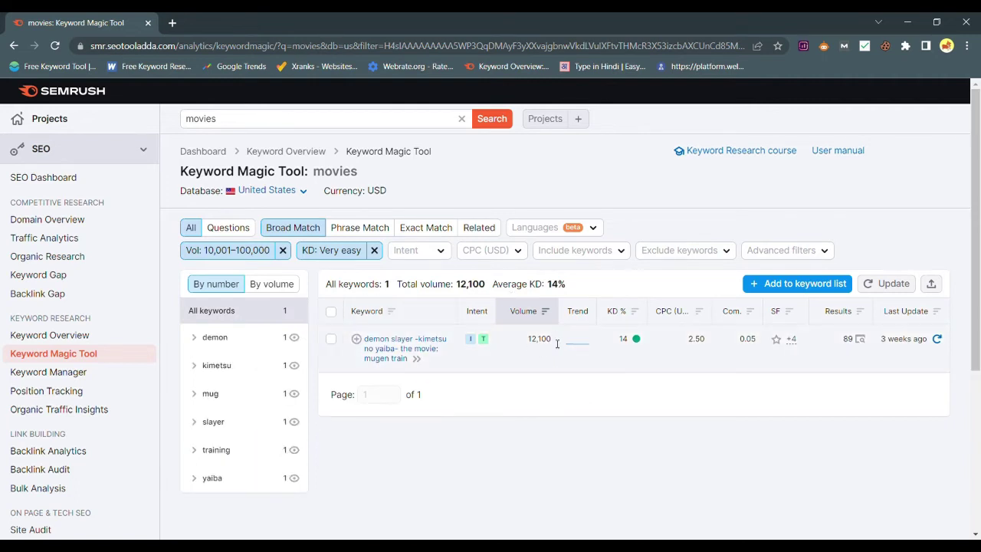
{"action": "mouse_move", "coordinate": [622, 347]}
Step: Change the volume filter to 101–1,000 and look through the very easy keywords and their difficulty scores
{"action": "left_click", "coordinate": [288, 254]}
{"action": "left_click", "coordinate": [221, 253]}
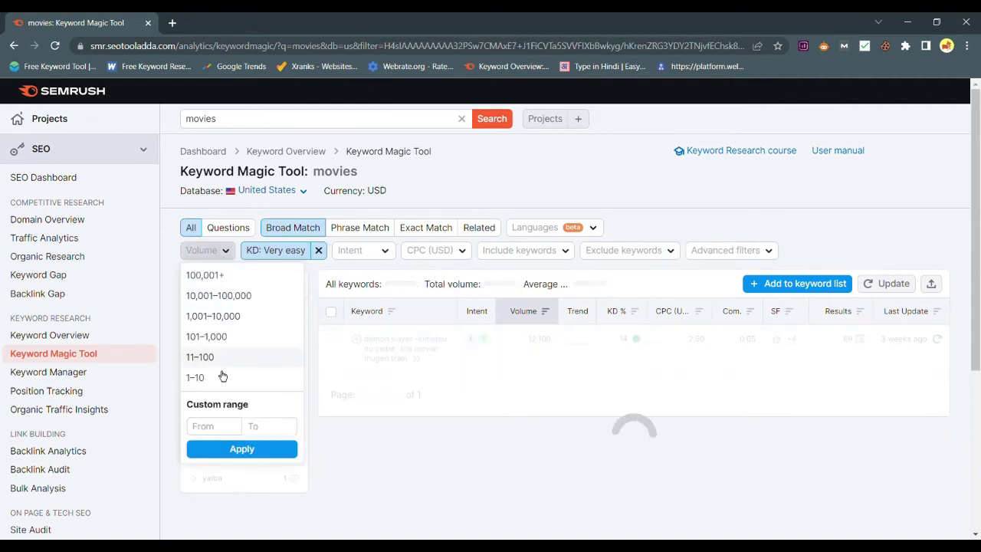
{"action": "left_click", "coordinate": [229, 337]}
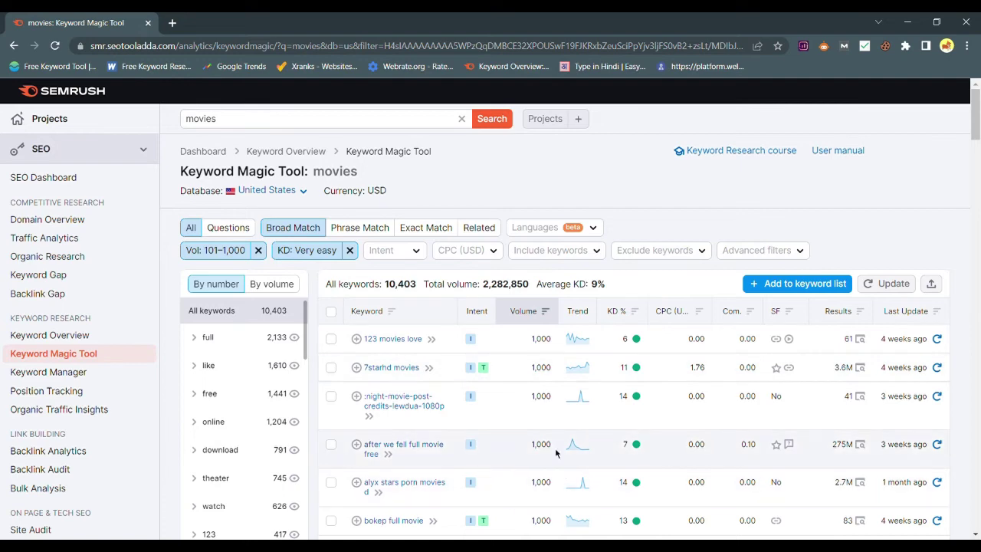
{"action": "scroll", "coordinate": [556, 452], "scroll_direction": "down", "scroll_amount": 4}
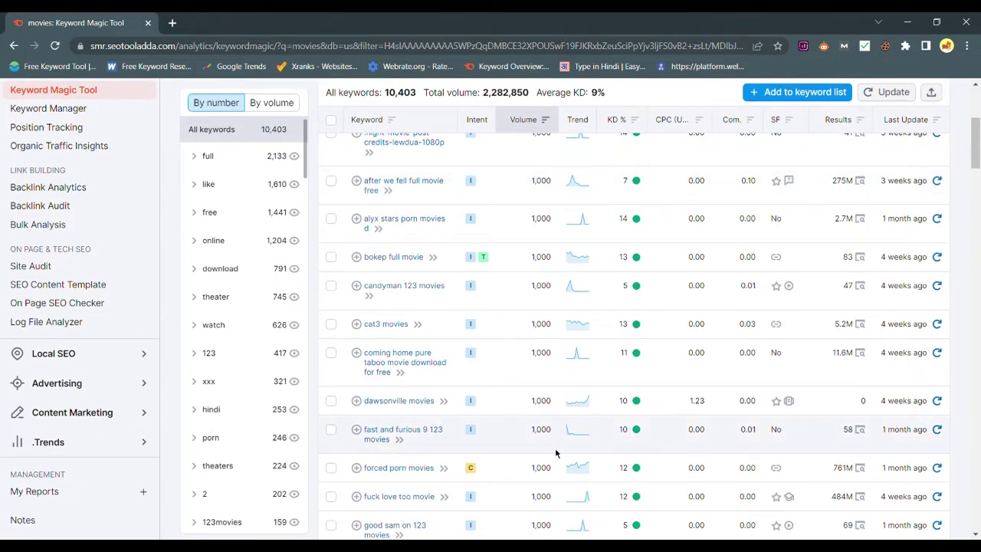
{"action": "scroll", "coordinate": [555, 453], "scroll_direction": "down", "scroll_amount": 10}
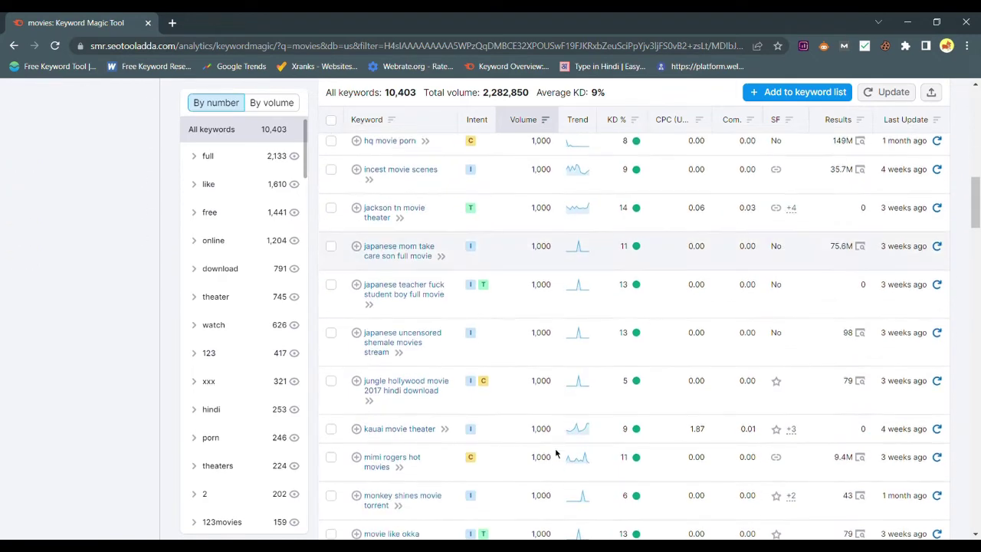
{"action": "scroll", "coordinate": [555, 453], "scroll_direction": "up", "scroll_amount": 15}
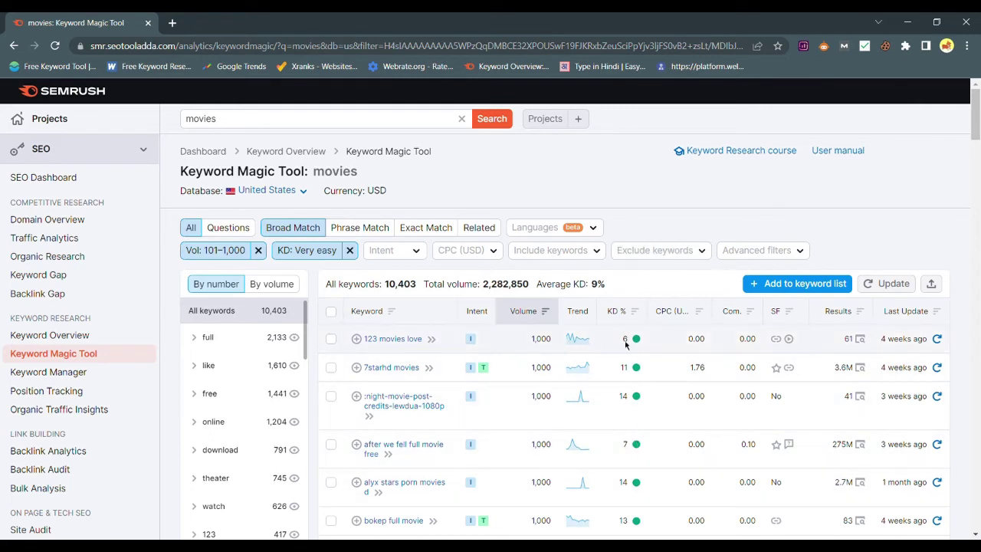
{"action": "mouse_move", "coordinate": [632, 348]}
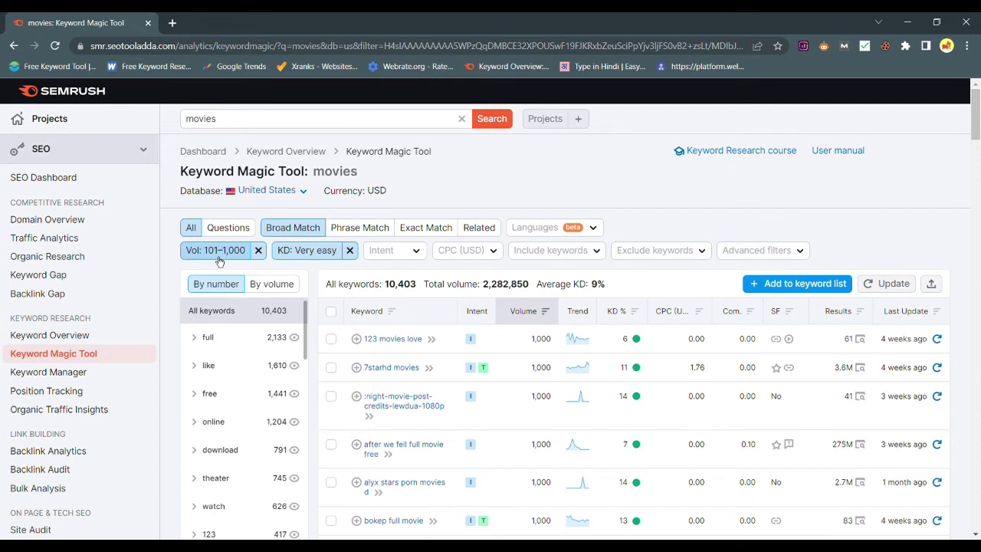
Step: Check the keyword difficulty ranges and the search suggestions for "movies" without changing the filters or the search term
{"action": "left_click", "coordinate": [310, 255]}
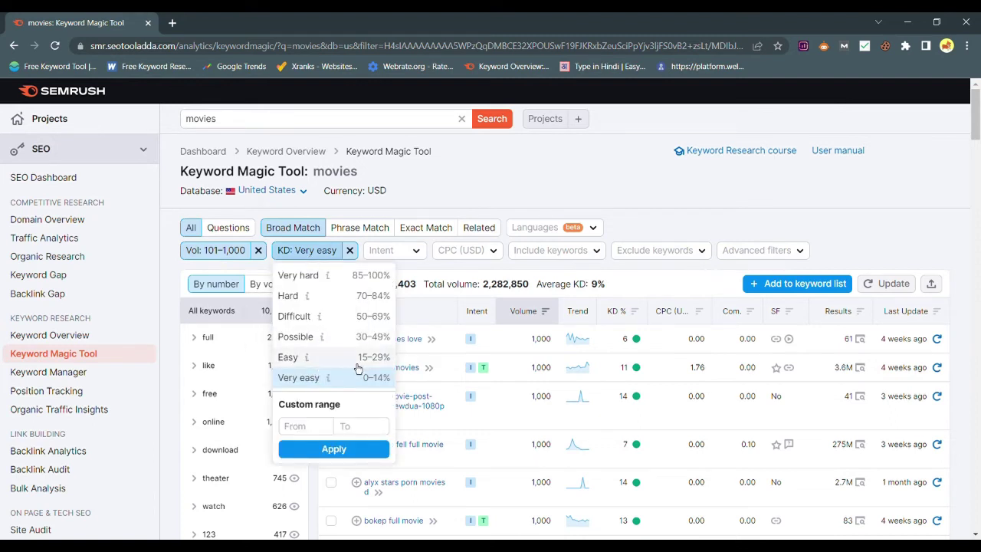
{"action": "left_click", "coordinate": [616, 269]}
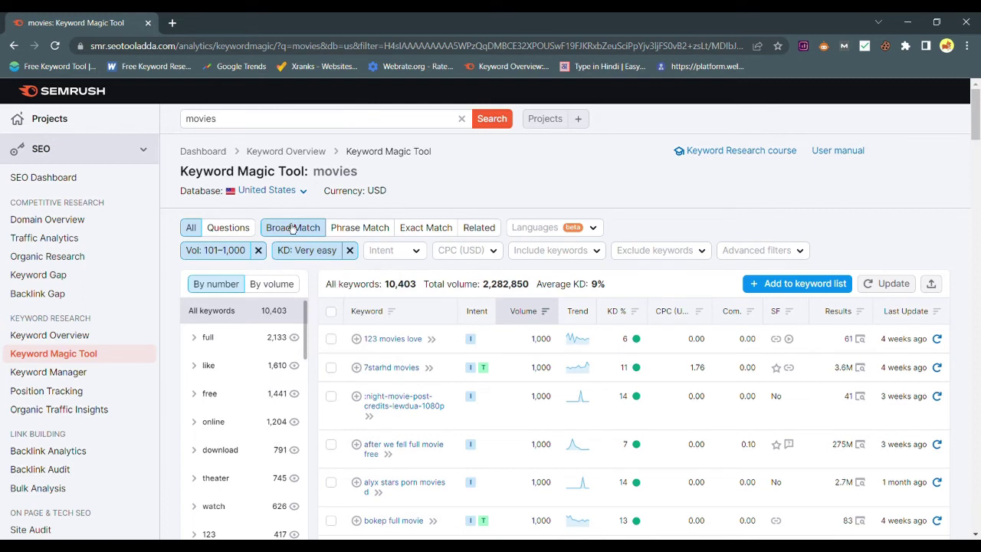
{"action": "left_click", "coordinate": [273, 128]}
{"action": "left_click_drag", "start_coordinate": [201, 119], "coordinate": [216, 119]}
{"action": "left_click", "coordinate": [213, 120]}
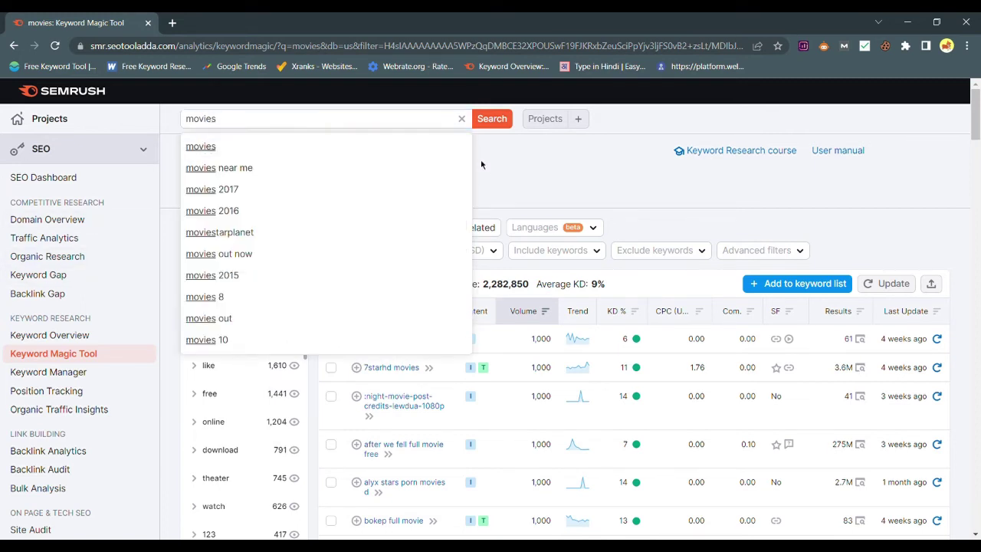
{"action": "left_click", "coordinate": [481, 165]}
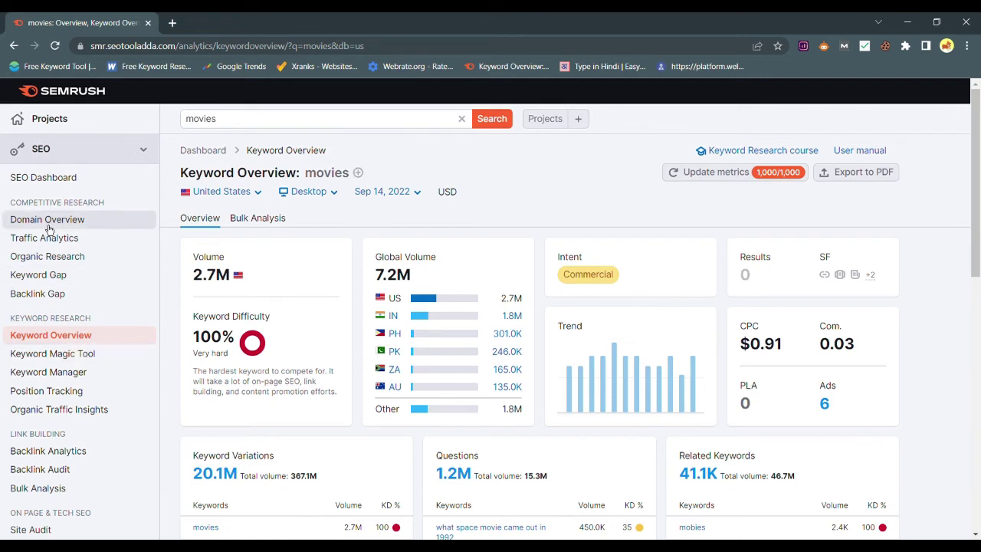
Step: Examine the Keyword Overview for "movies", including its metrics, keyword variations, questions, related keywords and SERP analysis
{"action": "scroll", "coordinate": [288, 262], "scroll_direction": "down", "scroll_amount": 3}
{"action": "scroll", "coordinate": [289, 262], "scroll_direction": "down", "scroll_amount": 1}
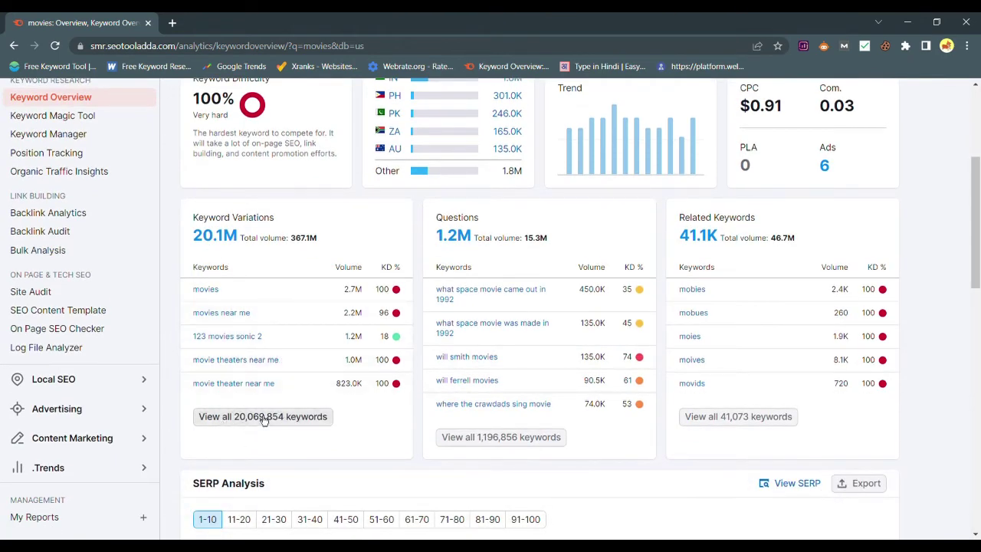
{"action": "scroll", "coordinate": [309, 238], "scroll_direction": "up", "scroll_amount": 4}
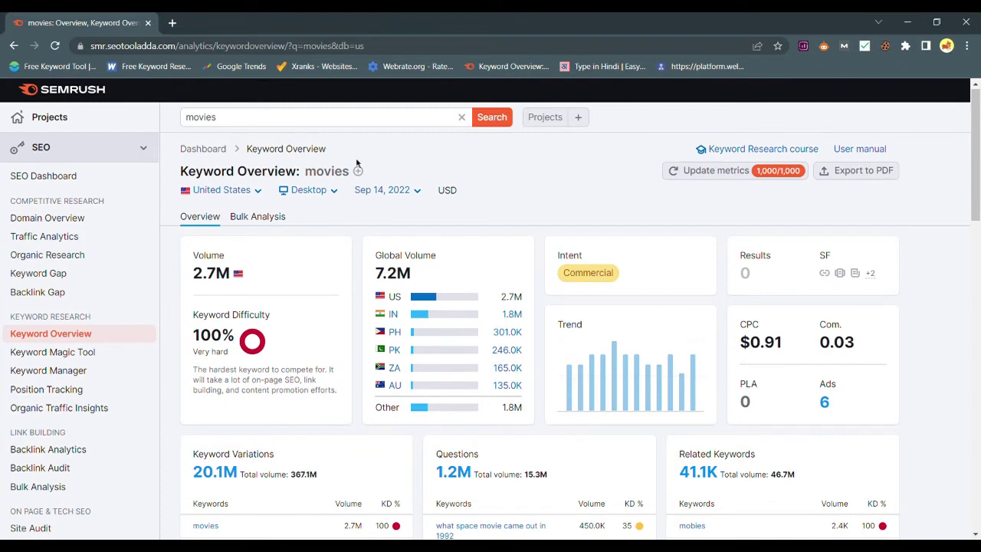
{"action": "scroll", "coordinate": [327, 208], "scroll_direction": "down", "scroll_amount": 4}
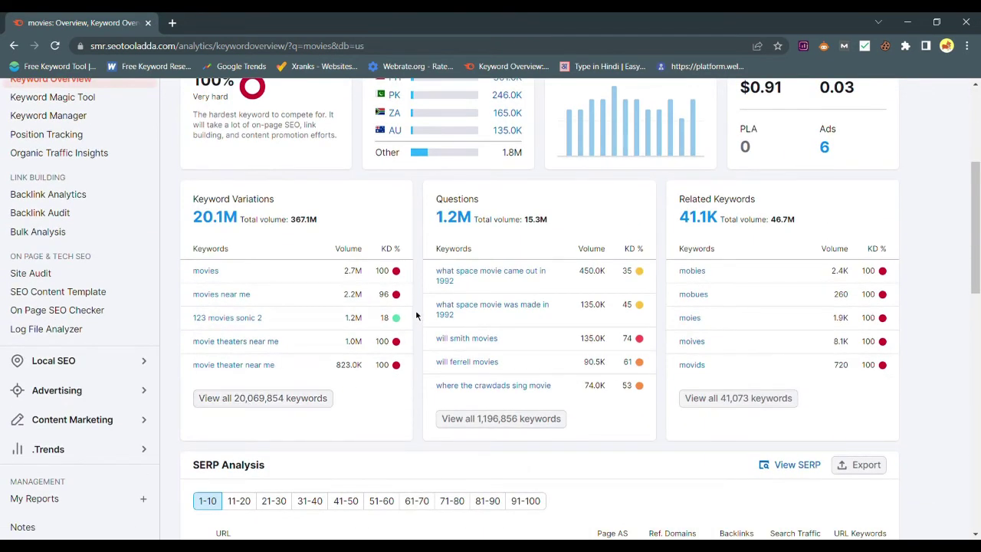
{"action": "scroll", "coordinate": [416, 314], "scroll_direction": "up", "scroll_amount": 4}
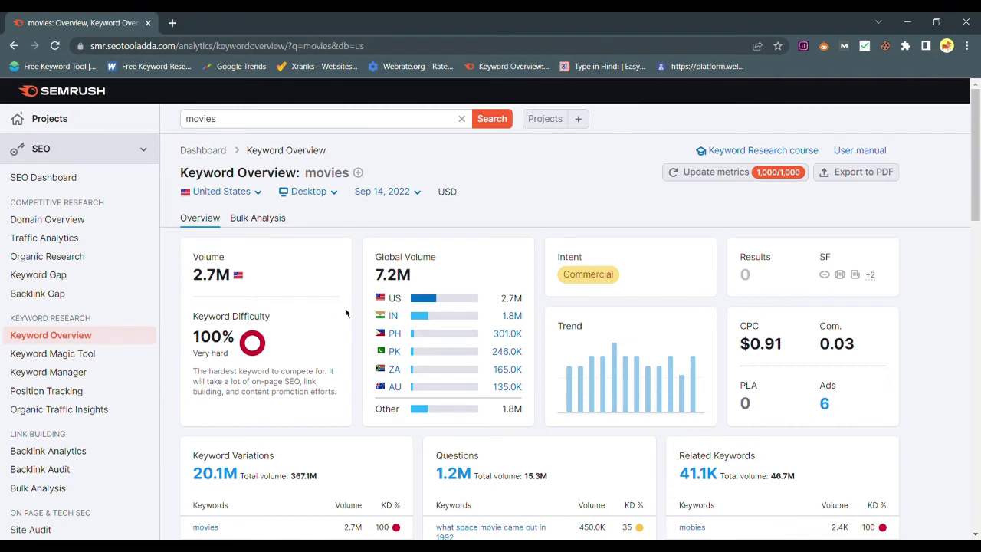
{"action": "scroll", "coordinate": [344, 313], "scroll_direction": "down", "scroll_amount": 2}
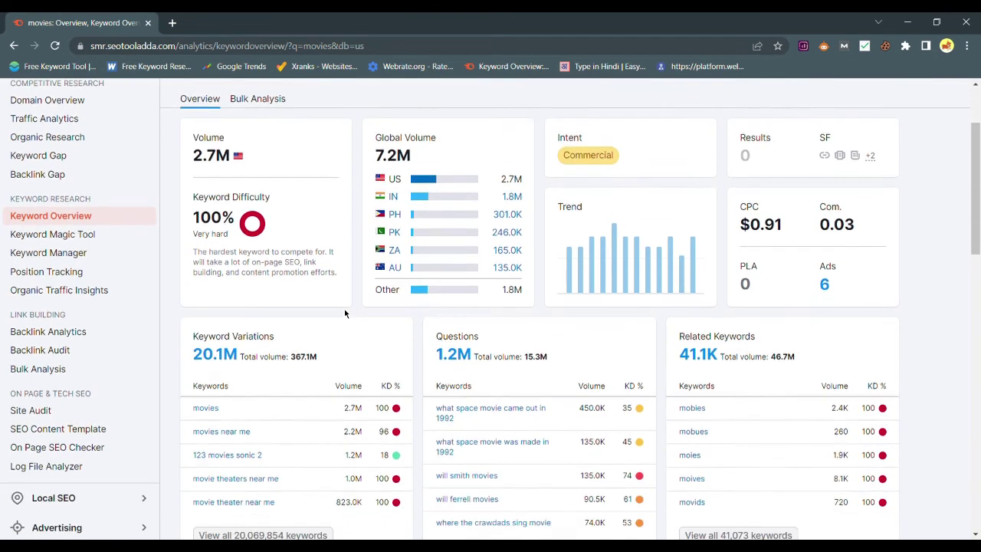
{"action": "scroll", "coordinate": [344, 313], "scroll_direction": "down", "scroll_amount": 2}
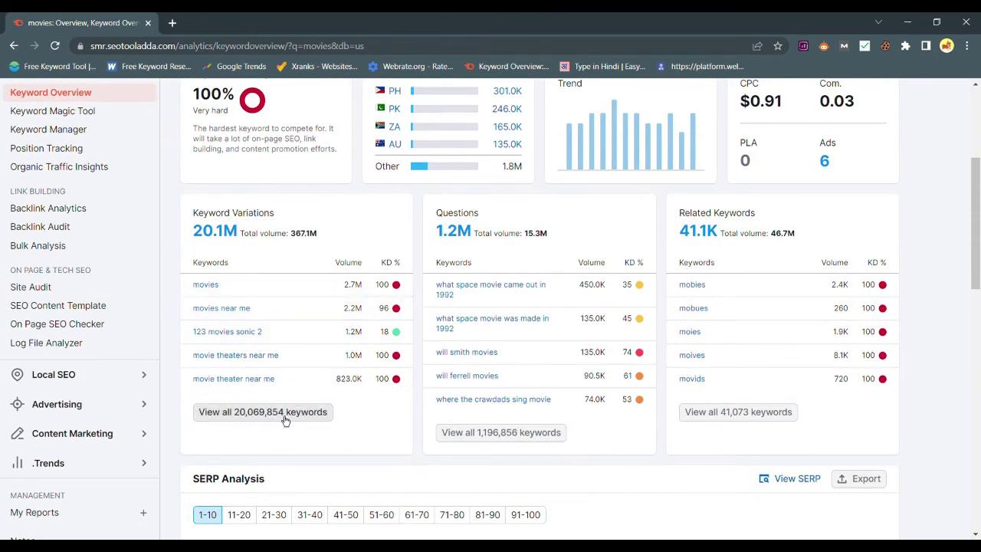
{"action": "scroll", "coordinate": [304, 336], "scroll_direction": "up", "scroll_amount": 4}
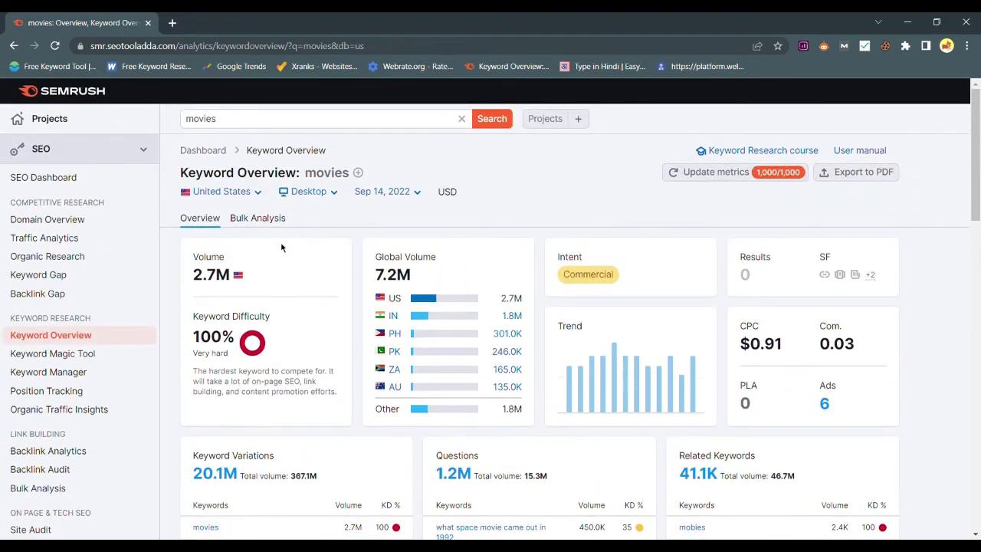
{"action": "scroll", "coordinate": [282, 247], "scroll_direction": "down", "scroll_amount": 7}
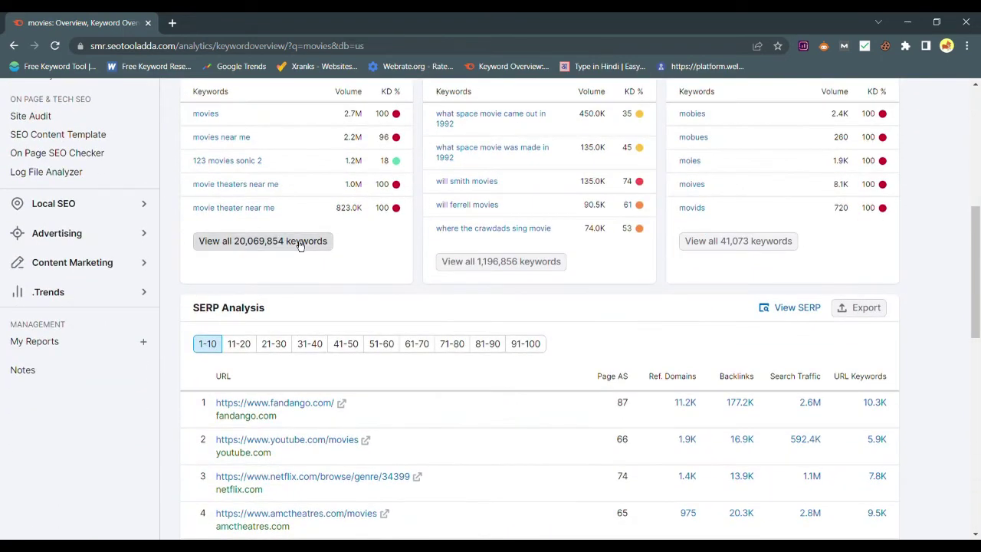
Step: Open the full list of keyword variations for "movies" and look through the keywords and their groups
{"action": "left_click", "coordinate": [299, 244]}
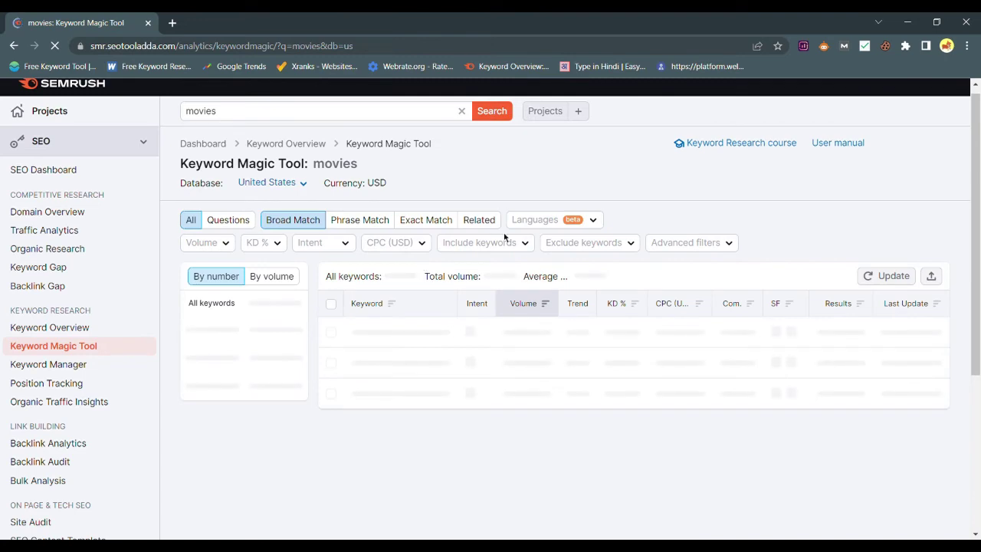
{"action": "scroll", "coordinate": [502, 265], "scroll_direction": "down", "scroll_amount": 1}
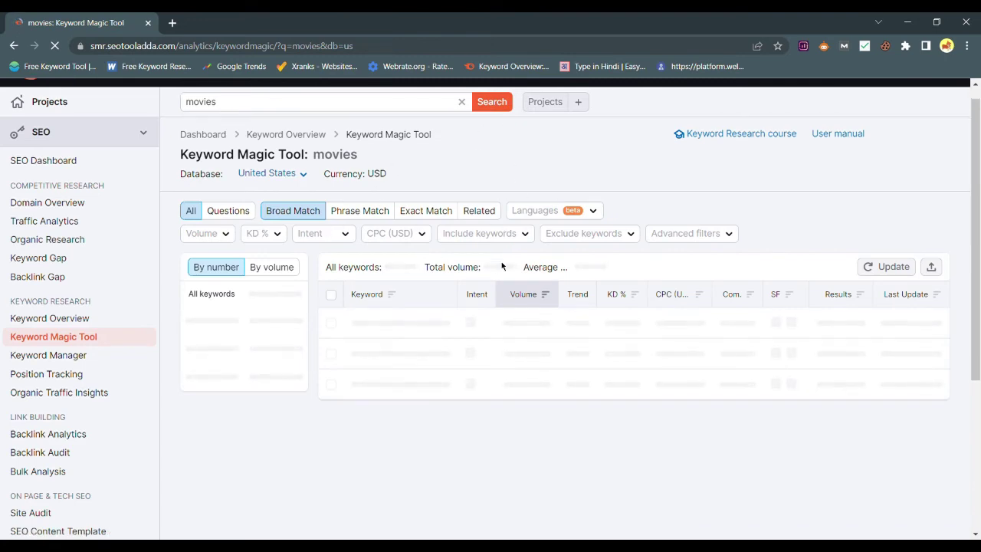
{"action": "scroll", "coordinate": [383, 230], "scroll_direction": "down", "scroll_amount": 1}
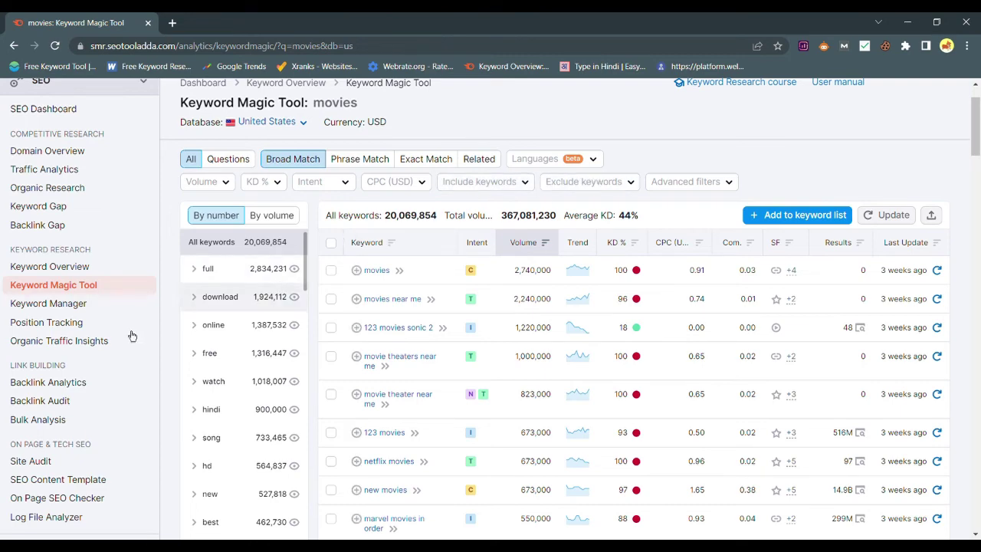
{"action": "scroll", "coordinate": [422, 173], "scroll_direction": "down", "scroll_amount": 1}
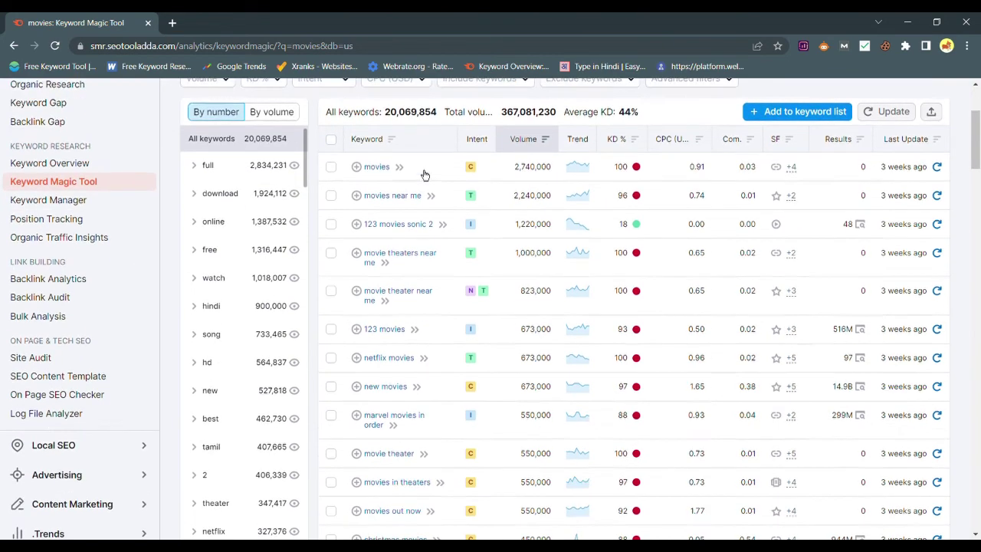
{"action": "scroll", "coordinate": [391, 235], "scroll_direction": "up", "scroll_amount": 1}
{"action": "scroll", "coordinate": [392, 236], "scroll_direction": "up", "scroll_amount": 1}
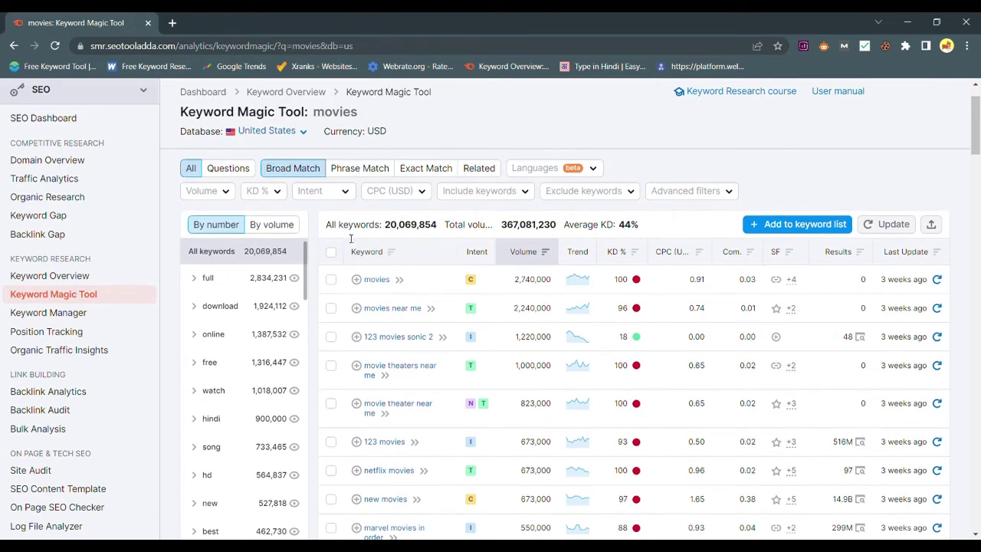
{"action": "scroll", "coordinate": [34, 412], "scroll_direction": "down", "scroll_amount": 2}
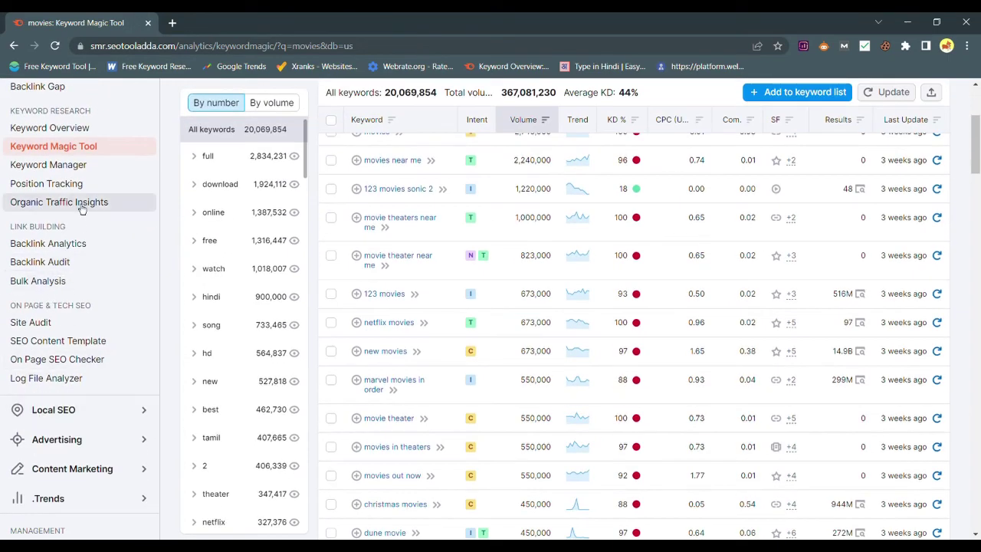